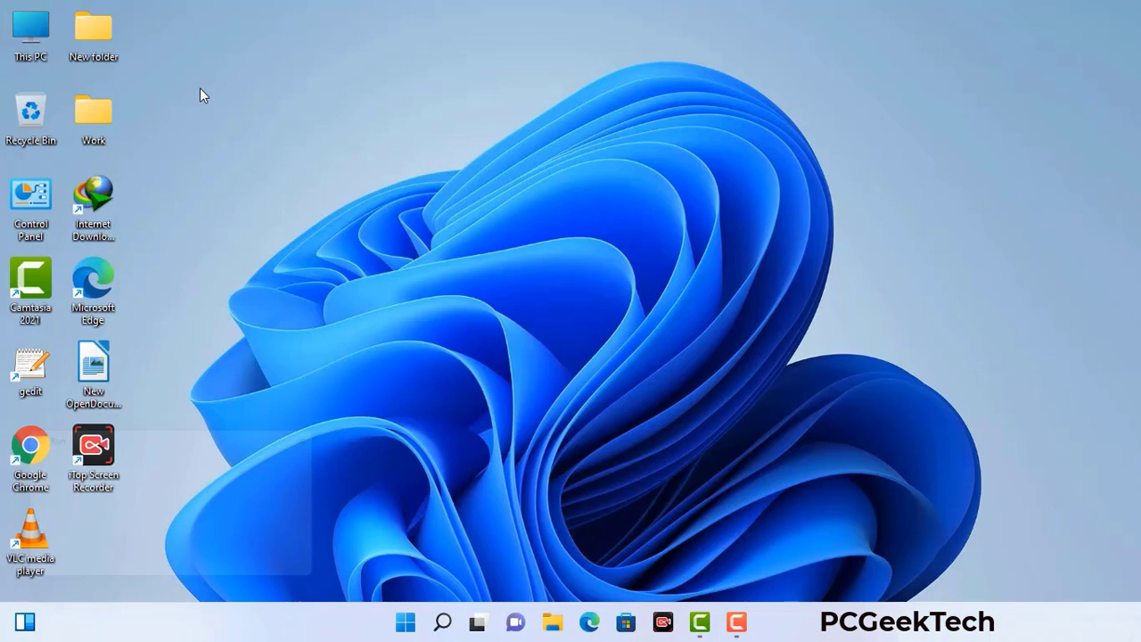
# Run msconfig and apply Safe boot with the Network option on the Boot tab.
pyautogui.press('super+r')
pyautogui.moveTo(196, 434); pyautogui.dragTo(502, 141)
pyautogui.click(453, 223)
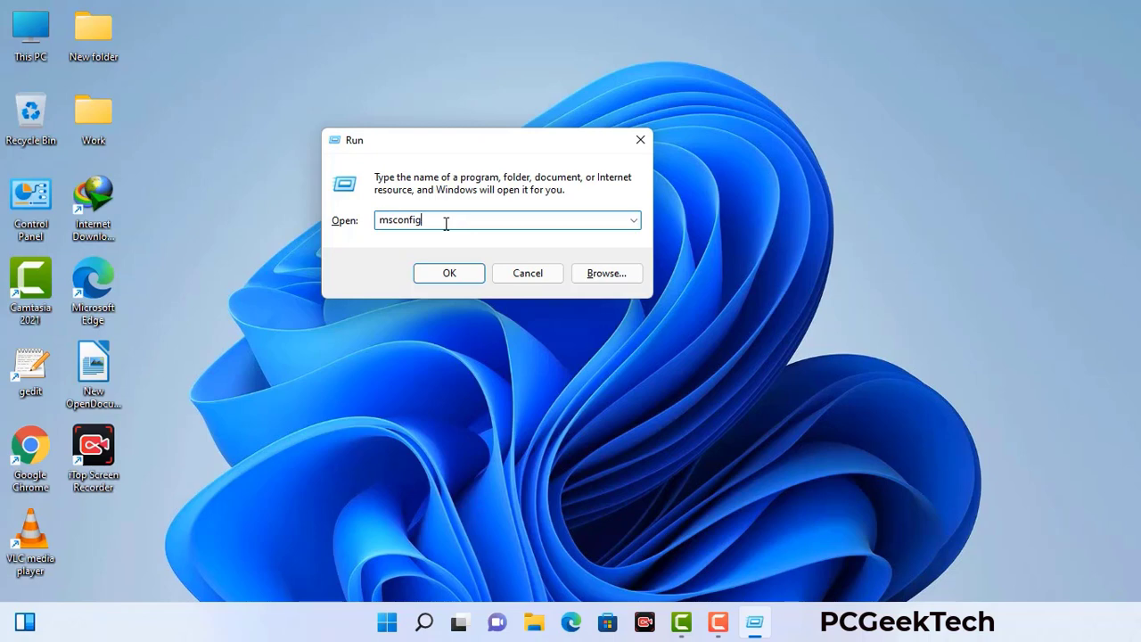
pyautogui.click(440, 278)
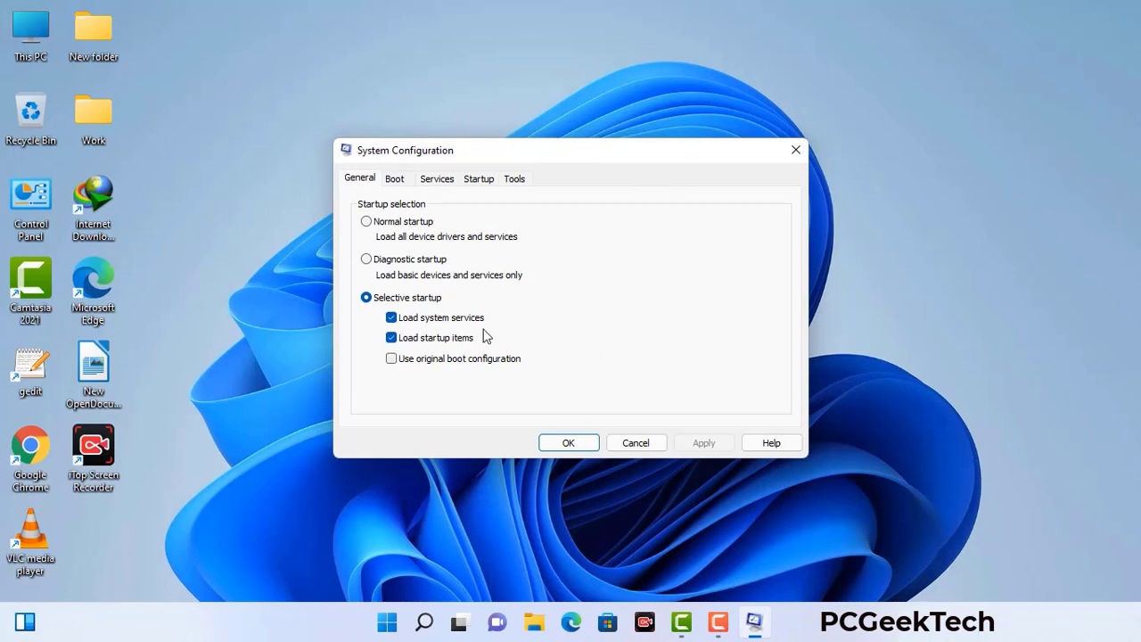
pyautogui.click(397, 180)
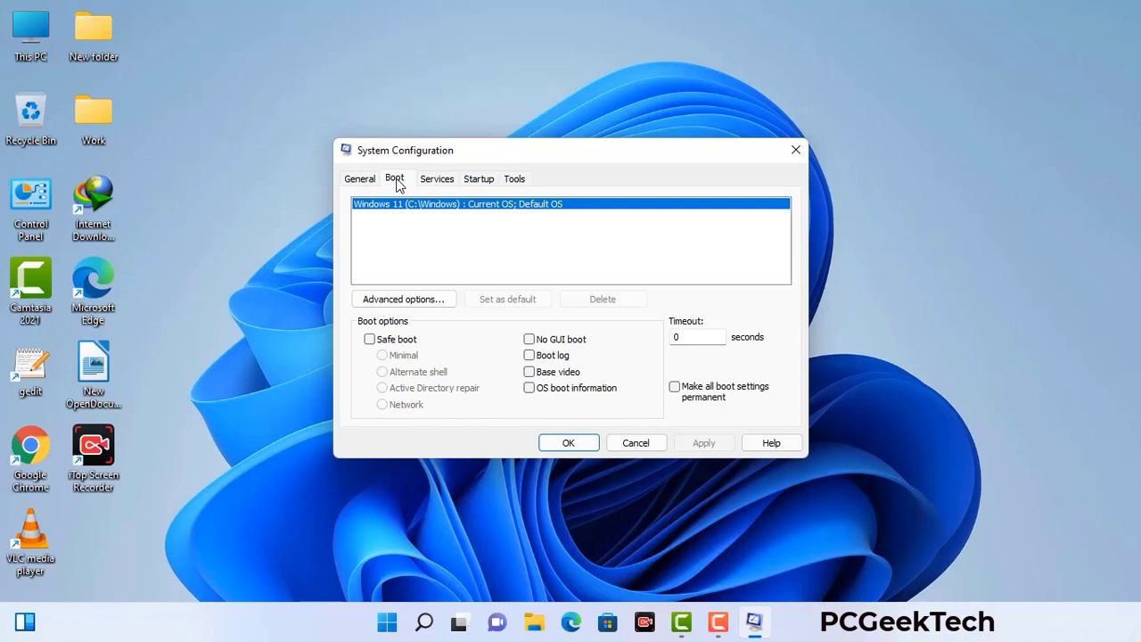
pyautogui.click(368, 339)
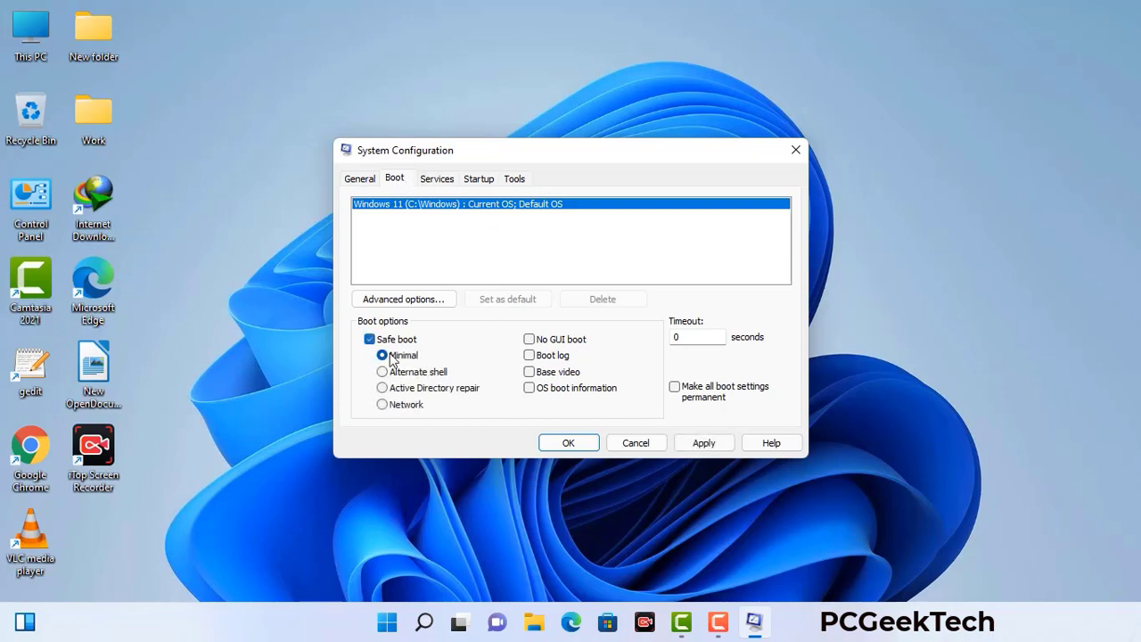
pyautogui.click(406, 406)
pyautogui.click(704, 444)
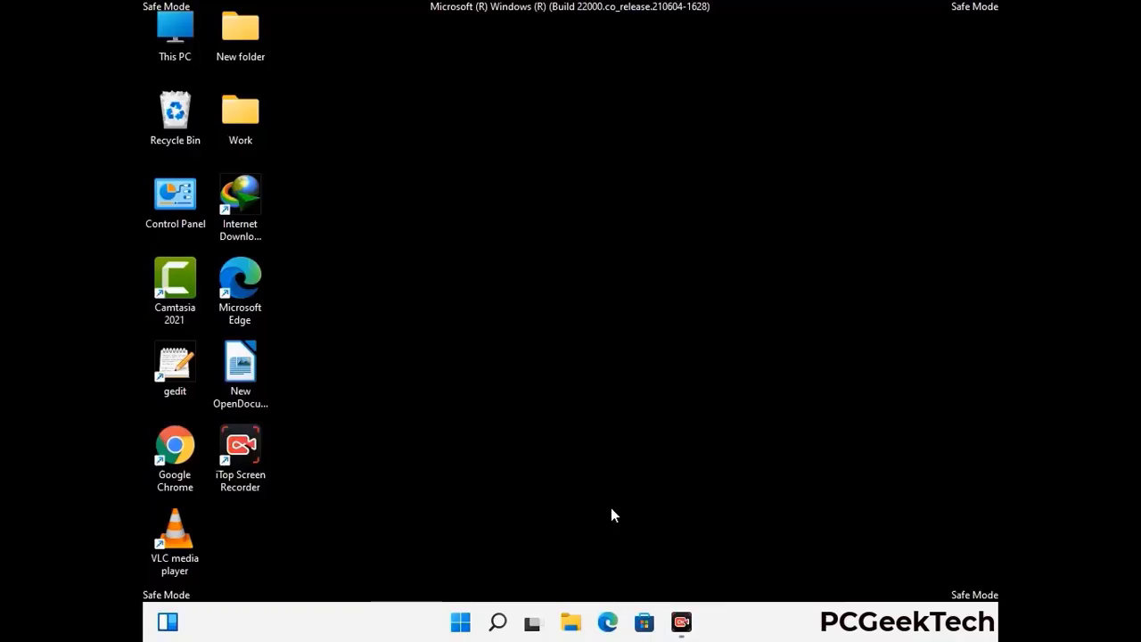
# Open Control Panel from its desktop shortcut in Safe Mode.
pyautogui.doubleClick(176, 211)
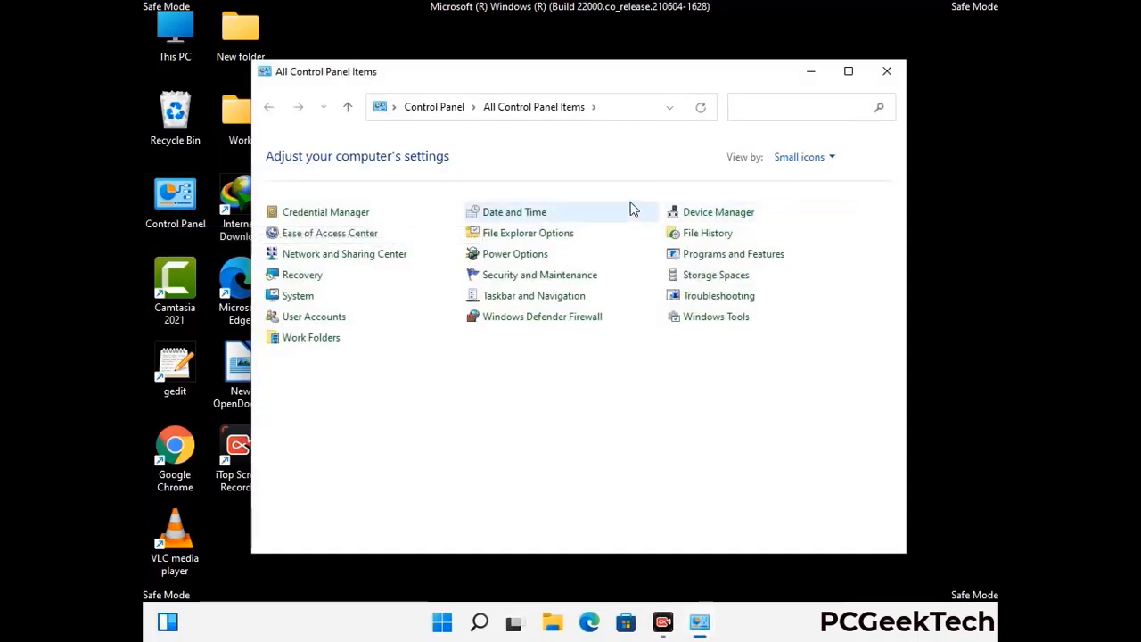
# Apply 'Show hidden files, folders, and drives' in File Explorer Options, then close Control Panel.
pyautogui.click(550, 239)
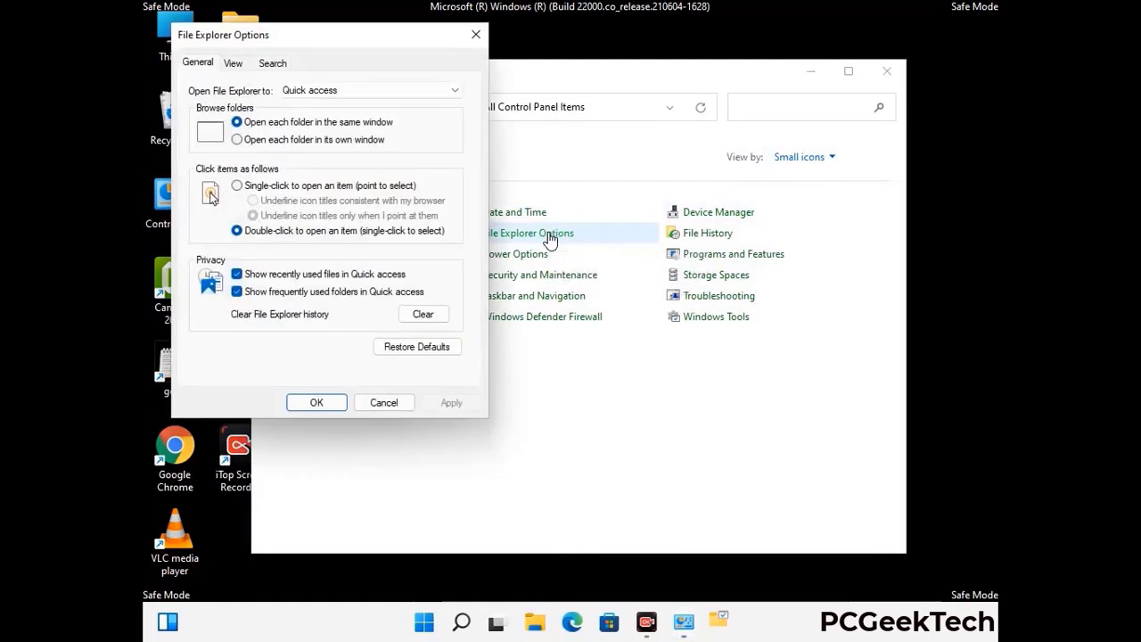
pyautogui.click(234, 63)
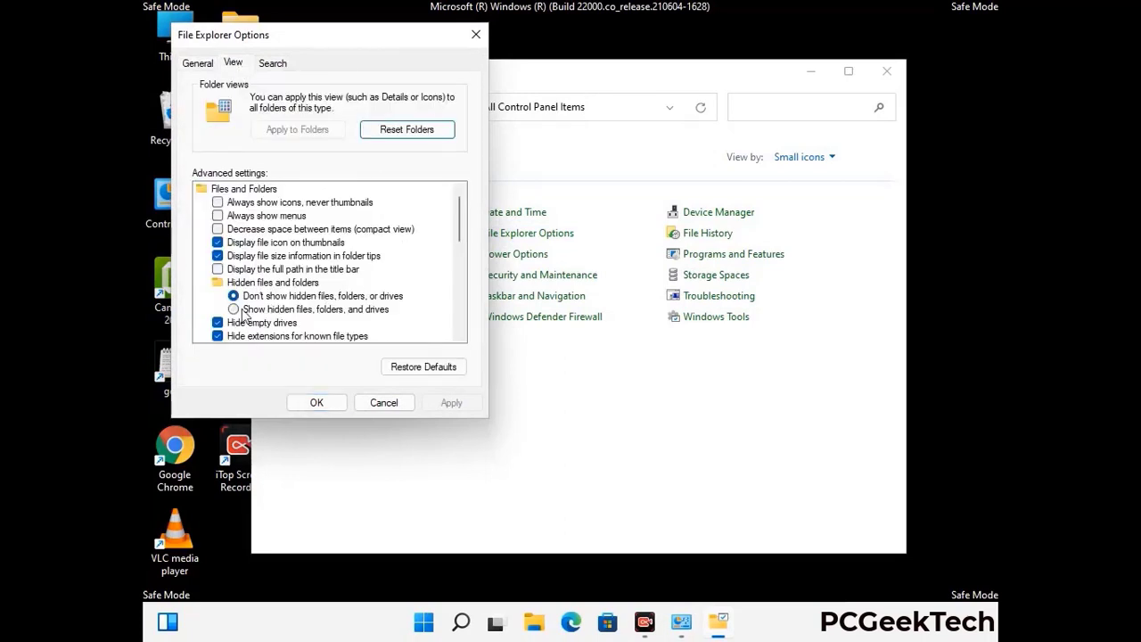
pyautogui.click(233, 310)
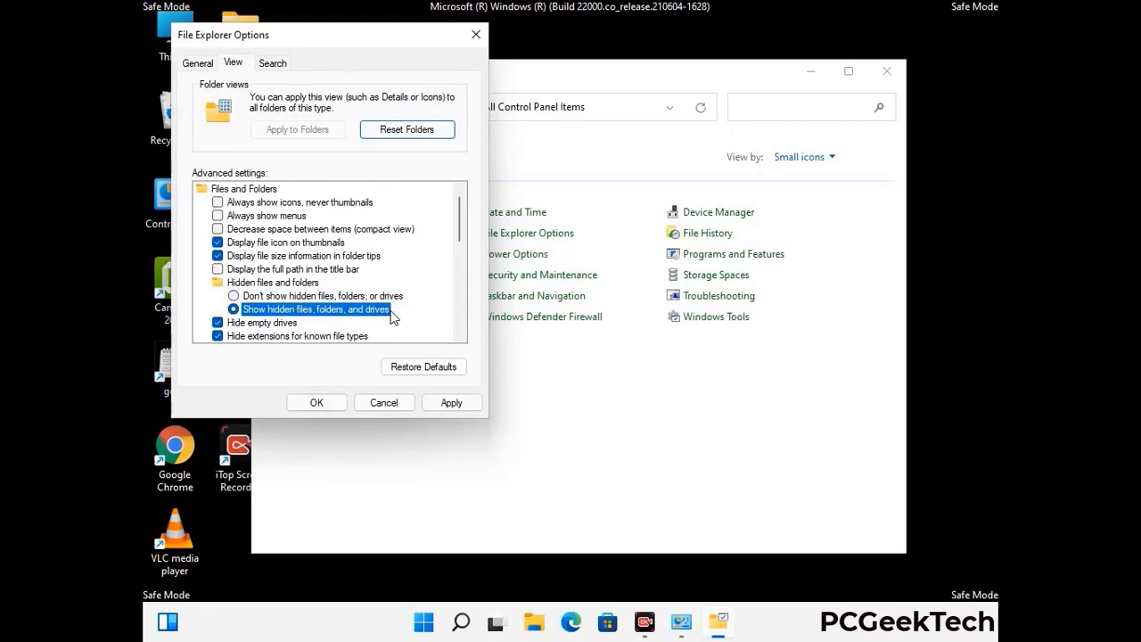
pyautogui.click(451, 403)
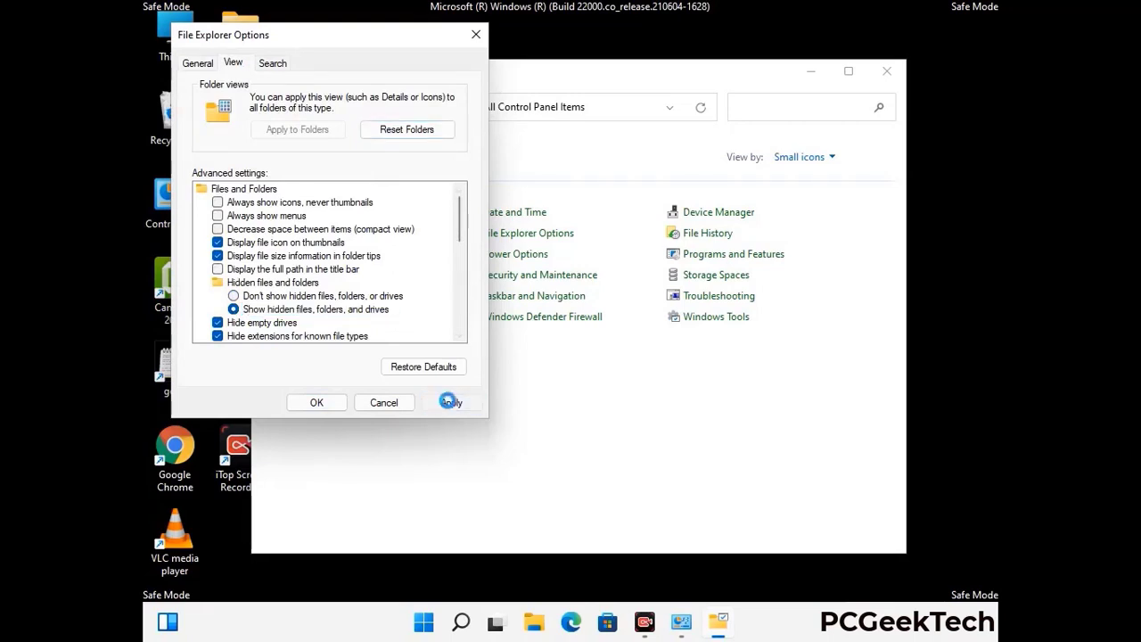
pyautogui.click(303, 403)
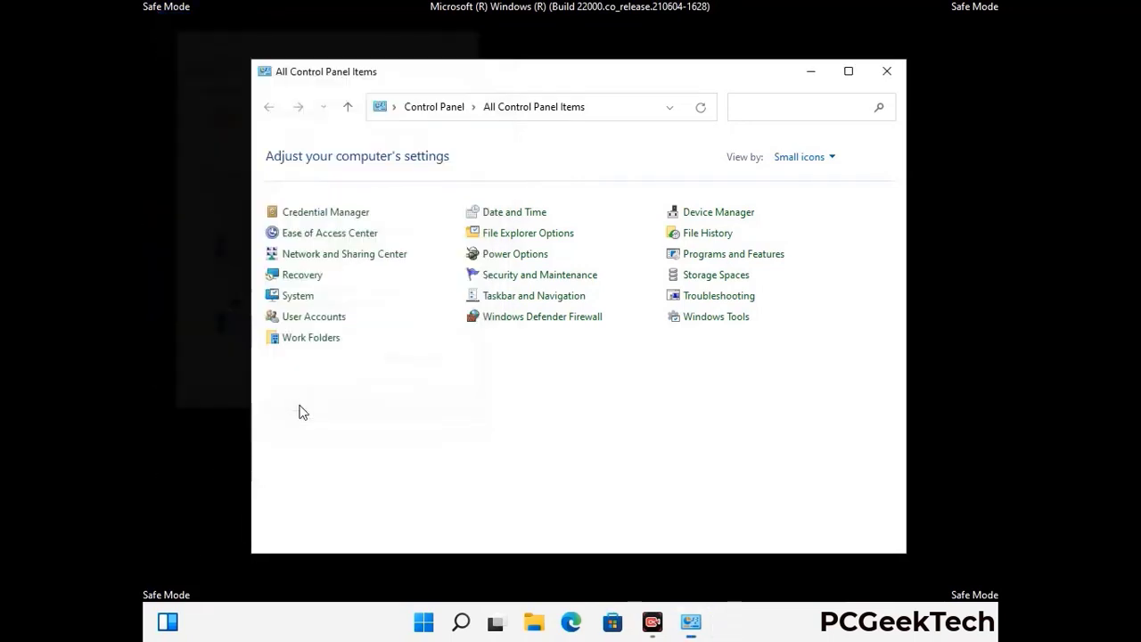
pyautogui.click(887, 72)
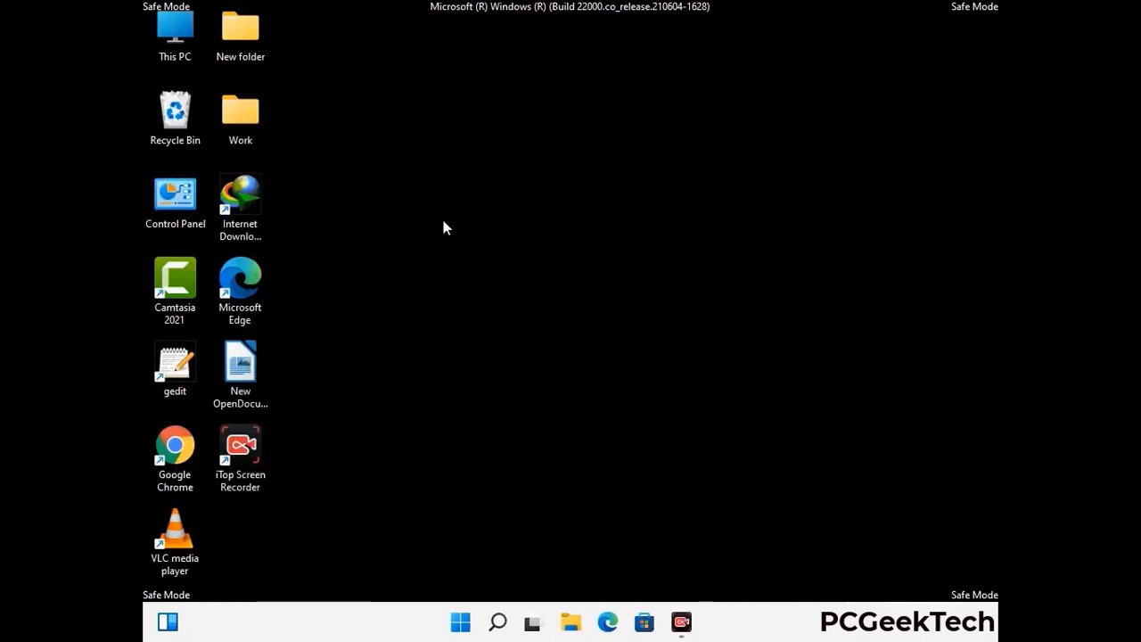
# Browse to C:\Windows\System32\drivers\etc in File Explorer.
pyautogui.doubleClick(169, 55)
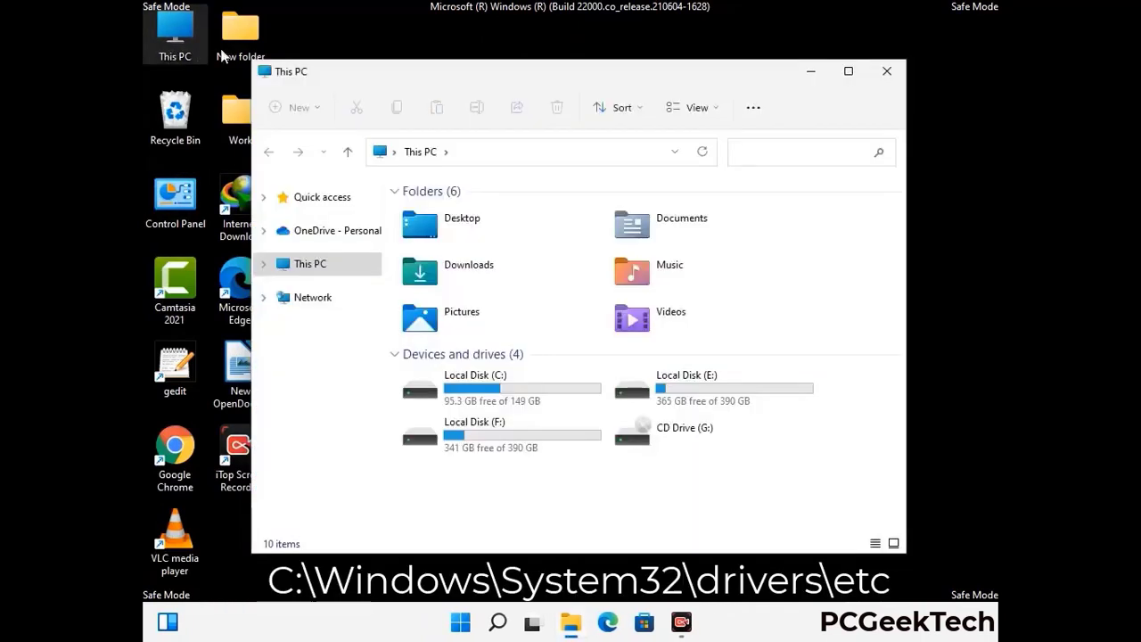
pyautogui.doubleClick(500, 392)
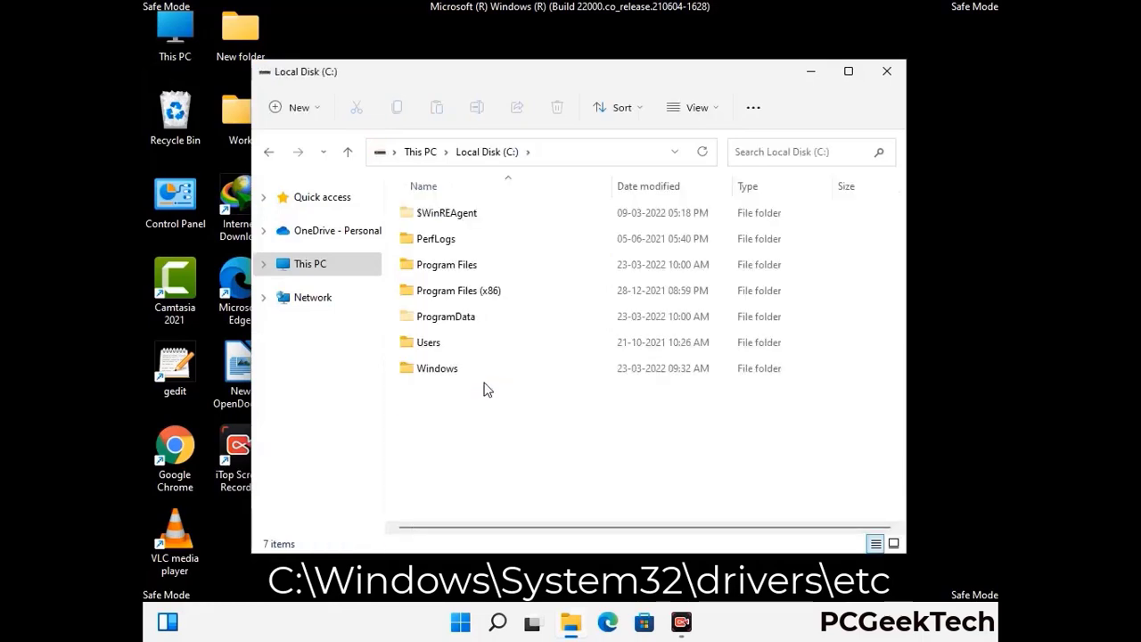
pyautogui.click(428, 376)
pyautogui.doubleClick(428, 377)
pyautogui.scroll(-5, 563, 385)
pyautogui.scroll(-13, 563, 385)
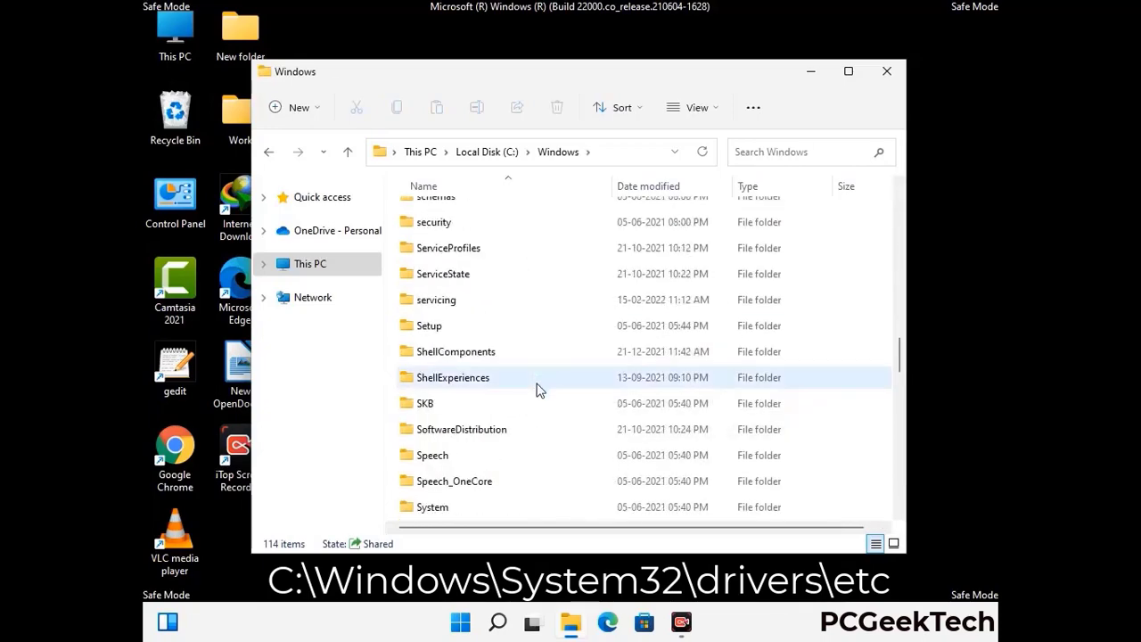
pyautogui.scroll(-2, 539, 390)
pyautogui.doubleClick(437, 377)
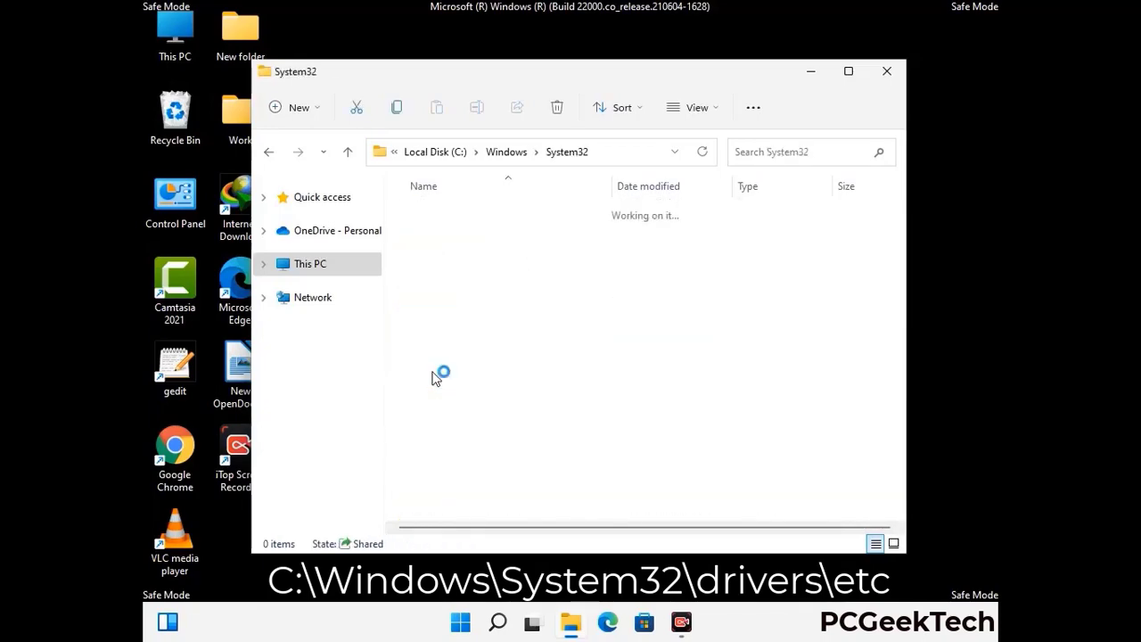
pyautogui.scroll(-5, 490, 388)
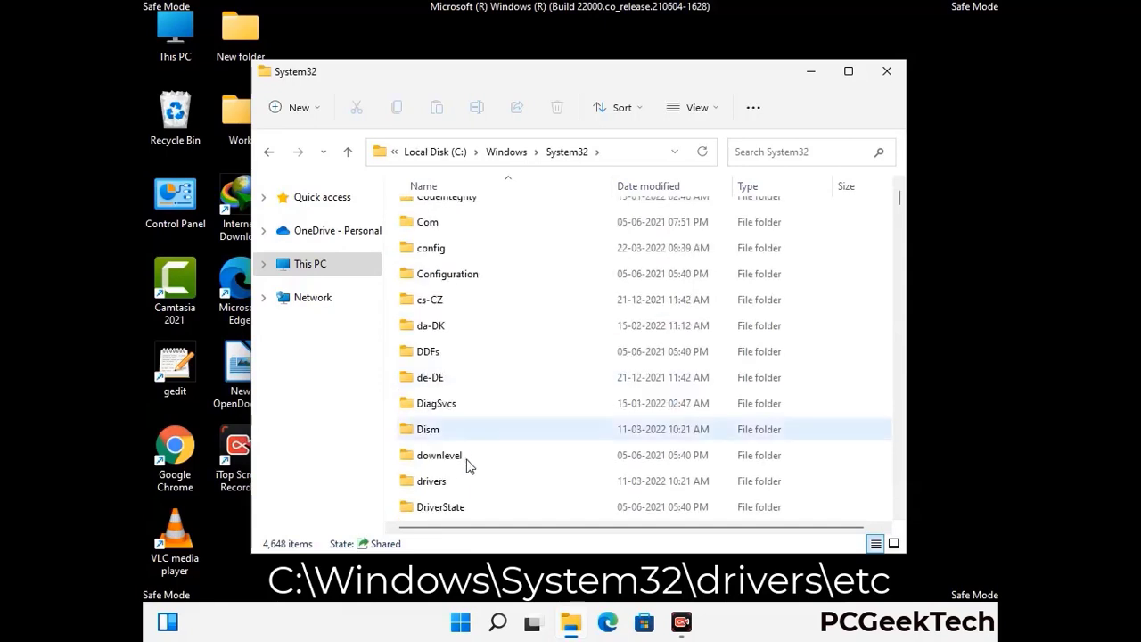
pyautogui.doubleClick(439, 484)
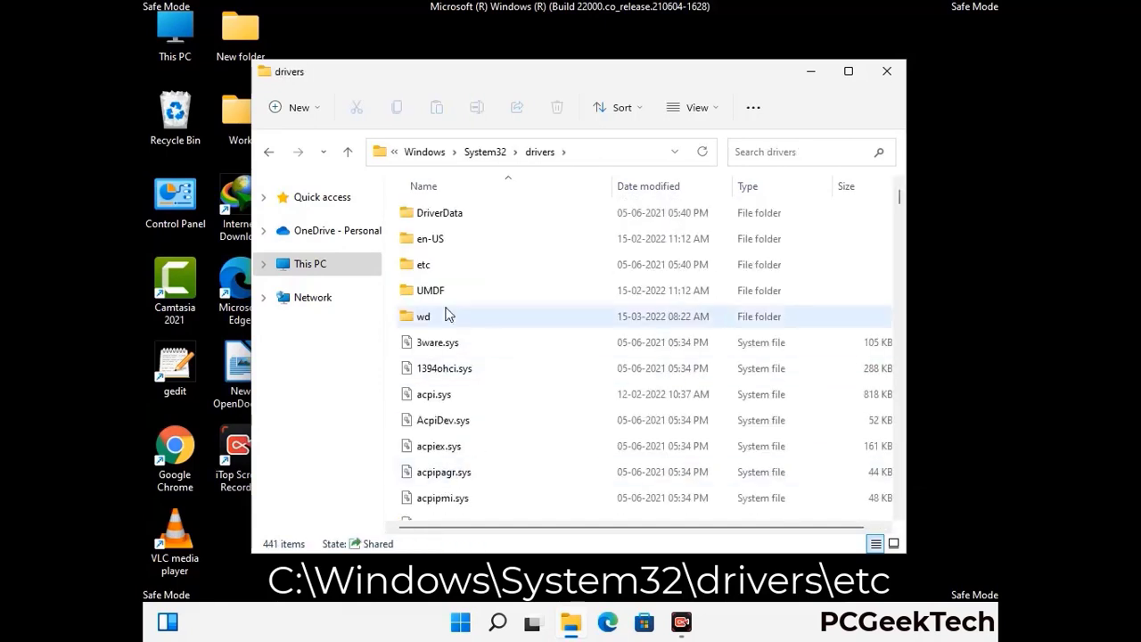
pyautogui.doubleClick(426, 264)
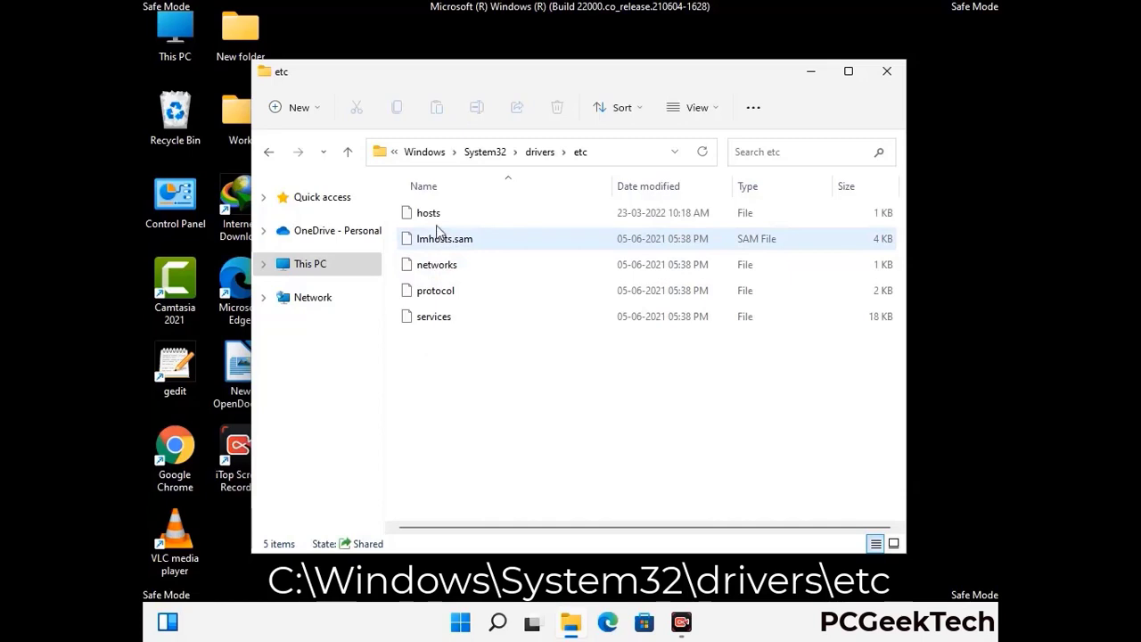
# Open the hosts file with Notepad.
pyautogui.click(437, 219)
pyautogui.doubleClick(437, 222)
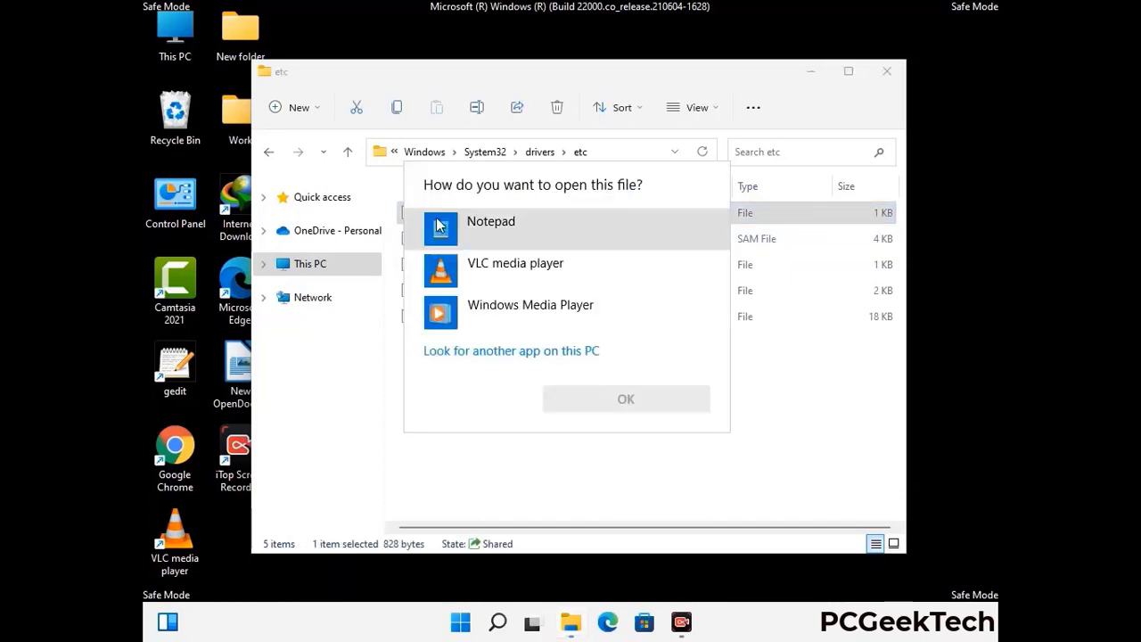
pyautogui.click(515, 228)
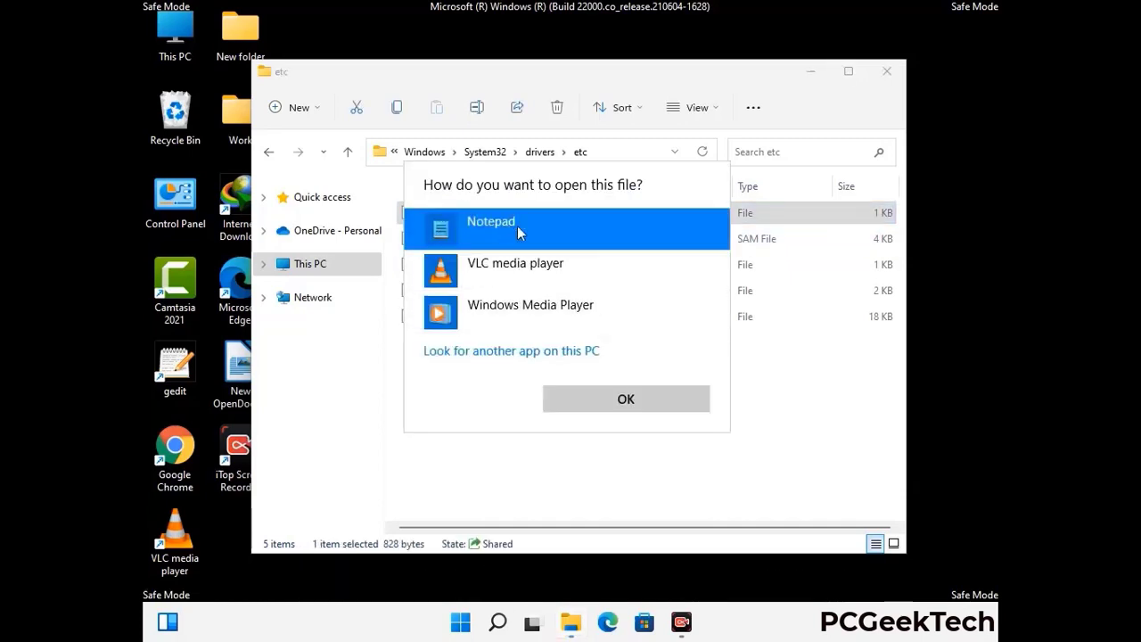
pyautogui.click(626, 399)
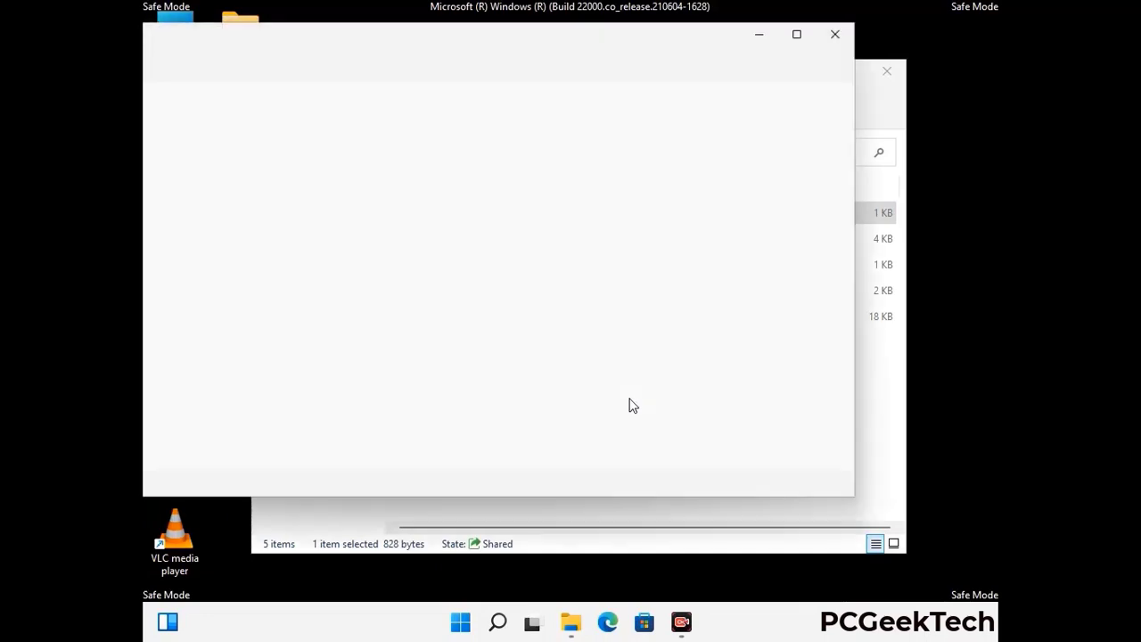
# Add a blank line at the end of the hosts file and save it.
pyautogui.moveTo(433, 56); pyautogui.dragTo(596, 51)
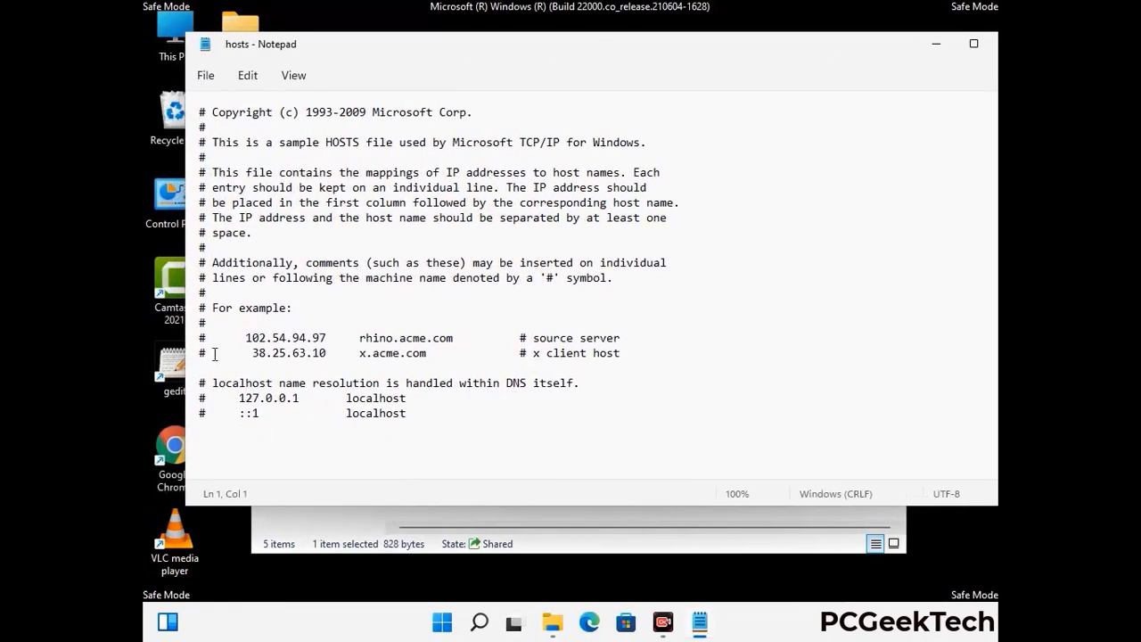
pyautogui.click(427, 419)
pyautogui.press('Return')
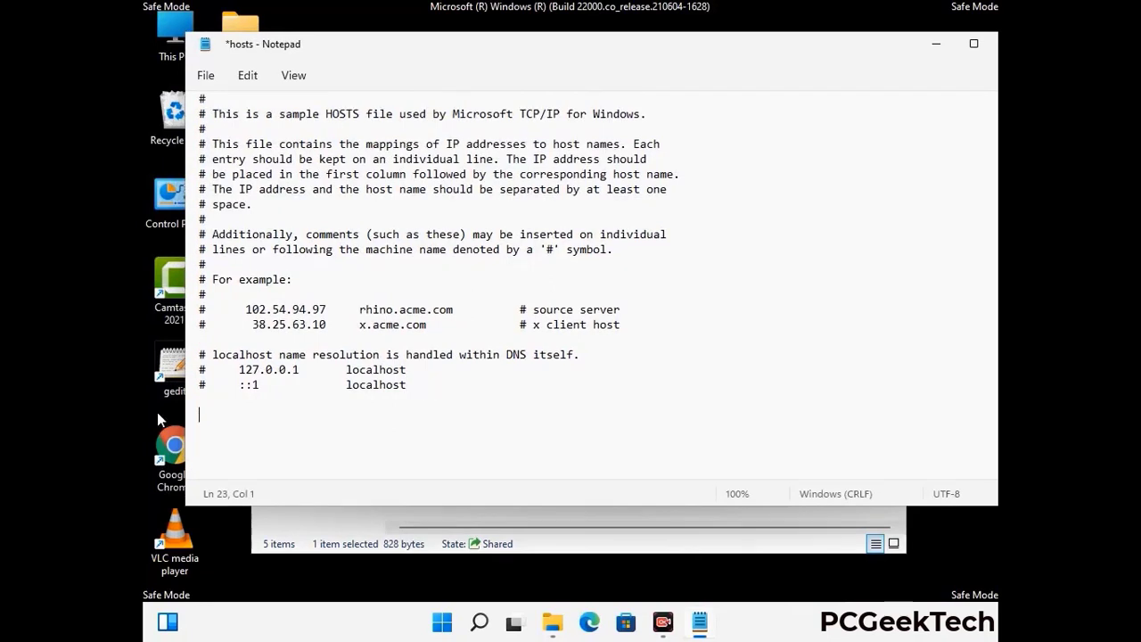
pyautogui.click(206, 76)
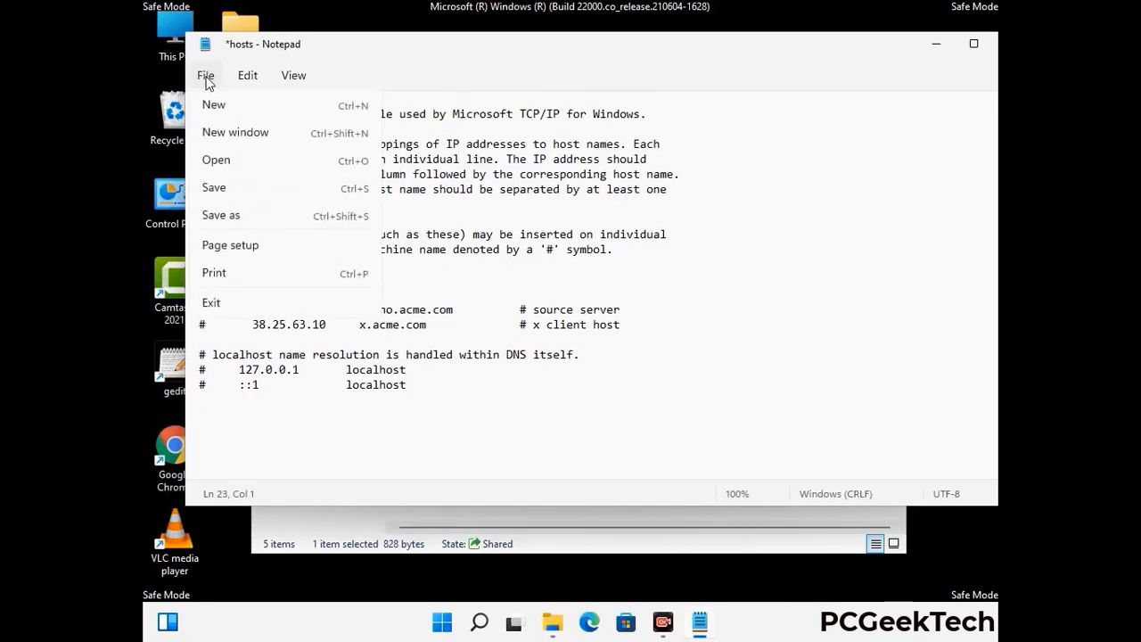
pyautogui.click(214, 189)
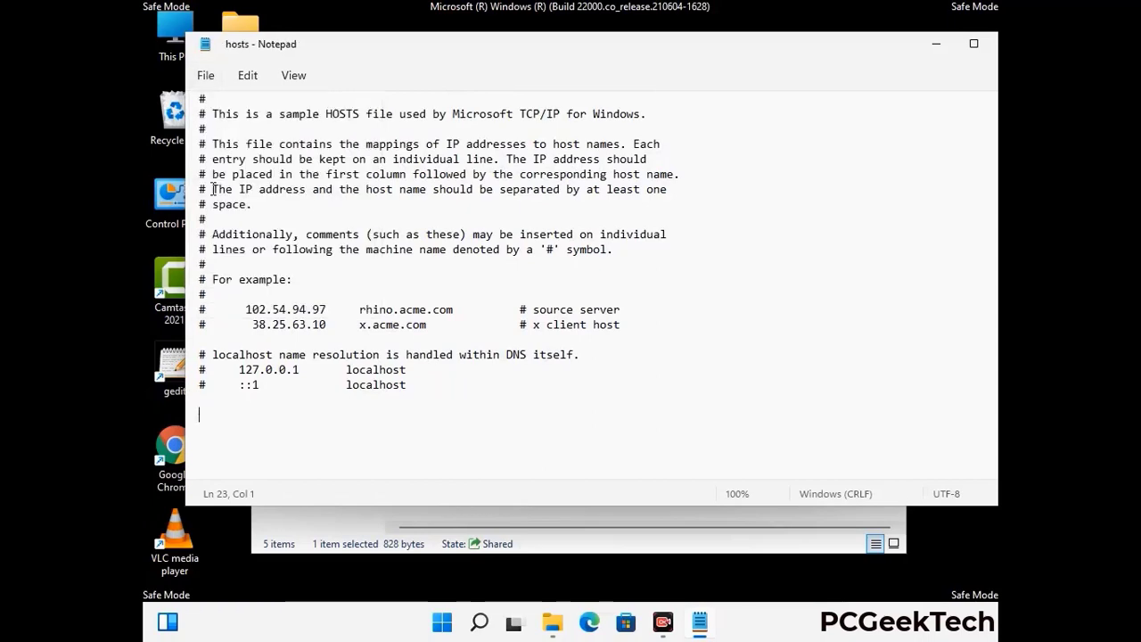
# Close Notepad and the etc folder window.
pyautogui.moveTo(863, 56); pyautogui.dragTo(733, 57)
pyautogui.click(879, 49)
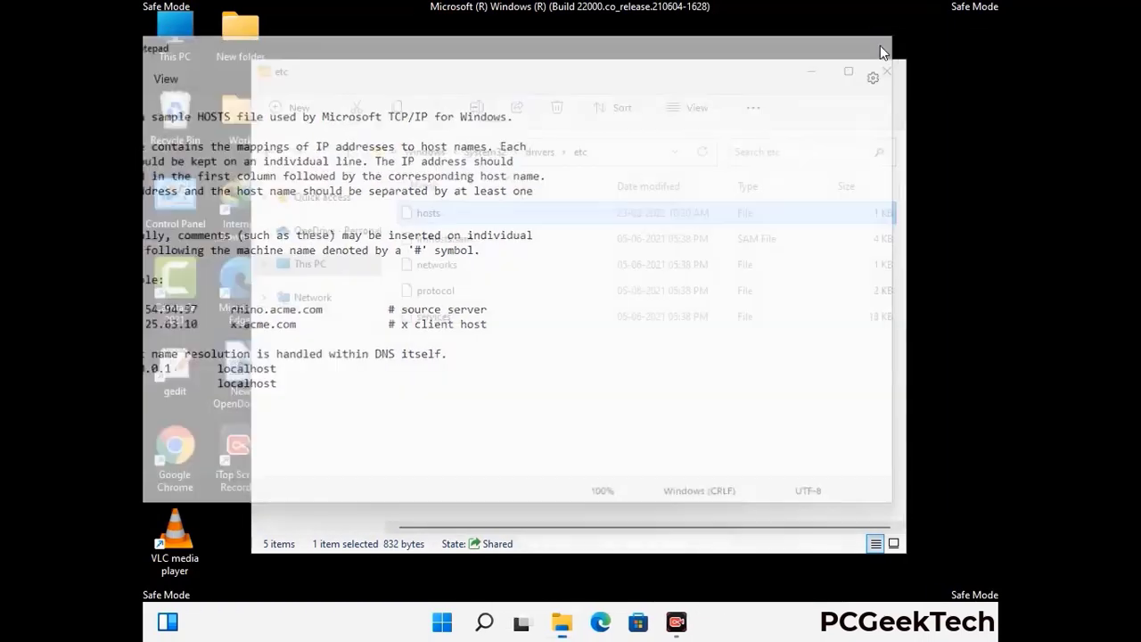
pyautogui.click(889, 66)
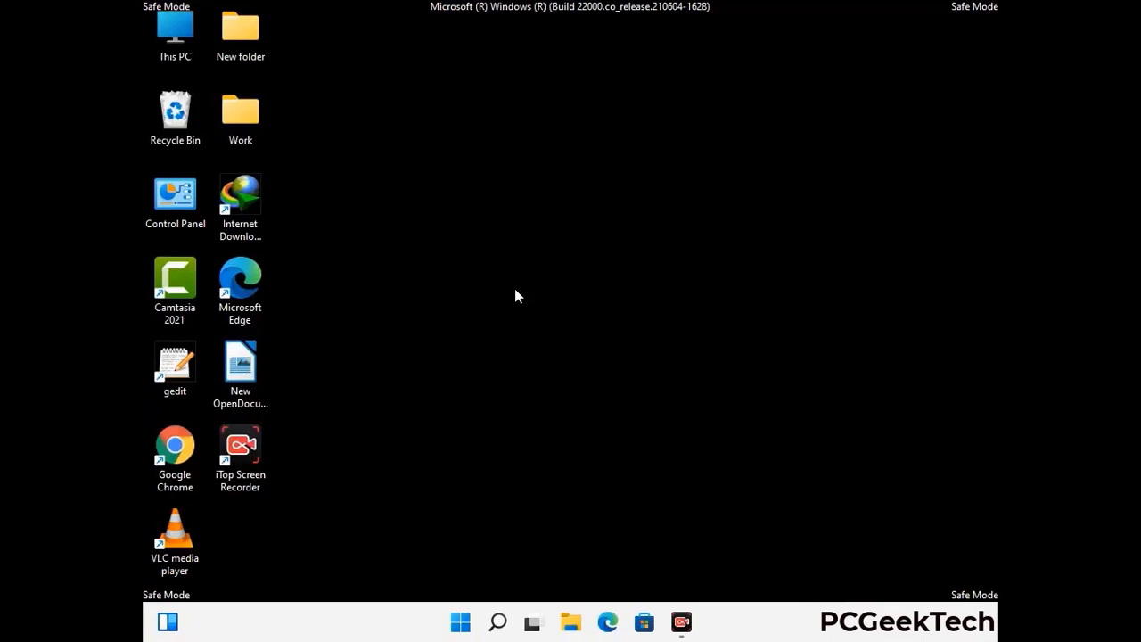
# Open the AppData Roaming folder by running %appdata%.
pyautogui.press('super+r')
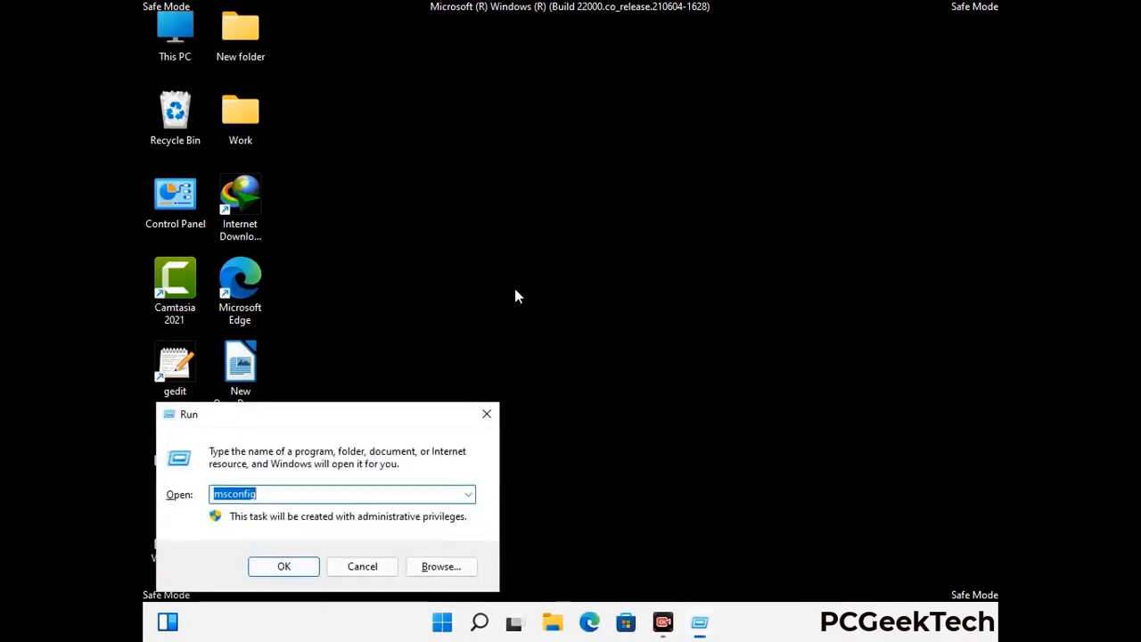
pyautogui.moveTo(326, 407); pyautogui.dragTo(531, 179)
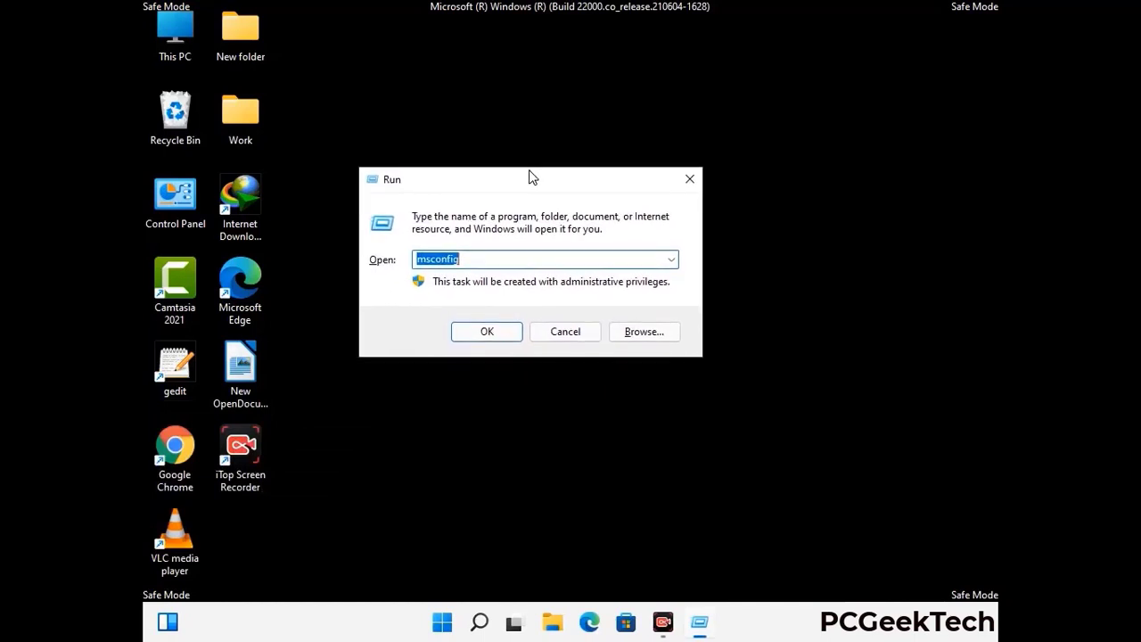
pyautogui.write('%')
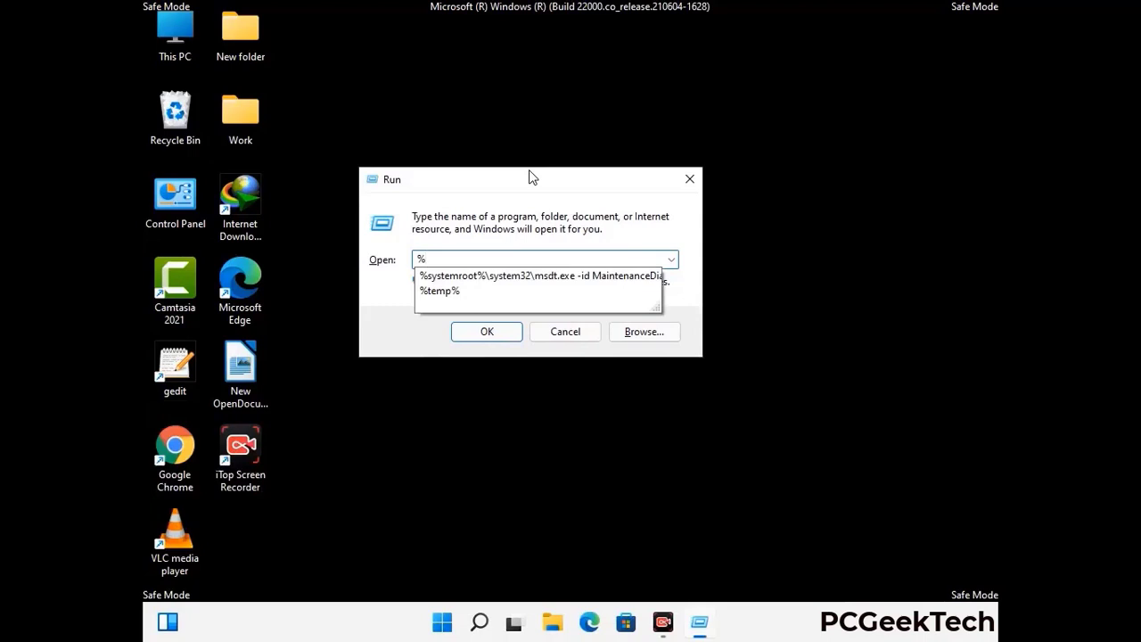
pyautogui.write('appdata%')
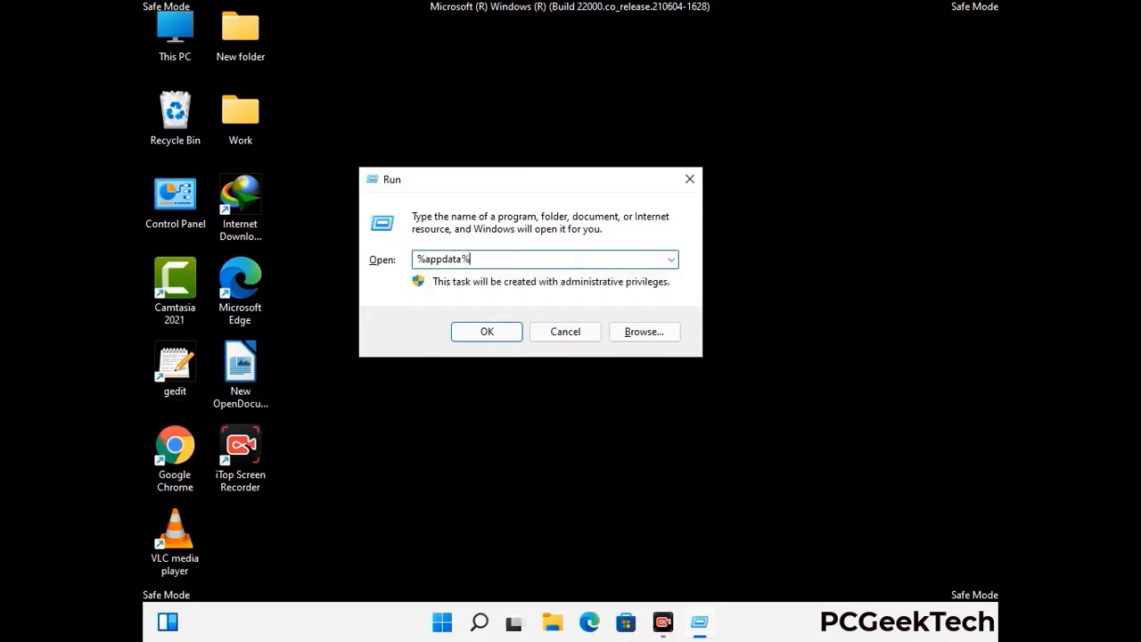
pyautogui.press('Return')
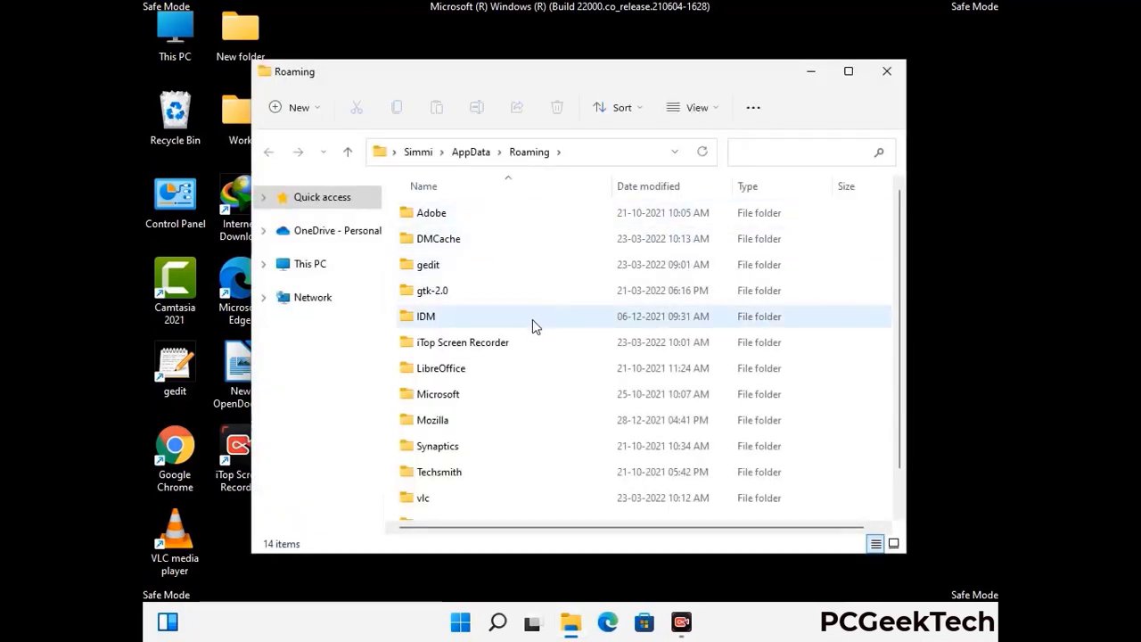
# Delete the leftover Zoom folder and close the Roaming window.
pyautogui.scroll(-1, 537, 321)
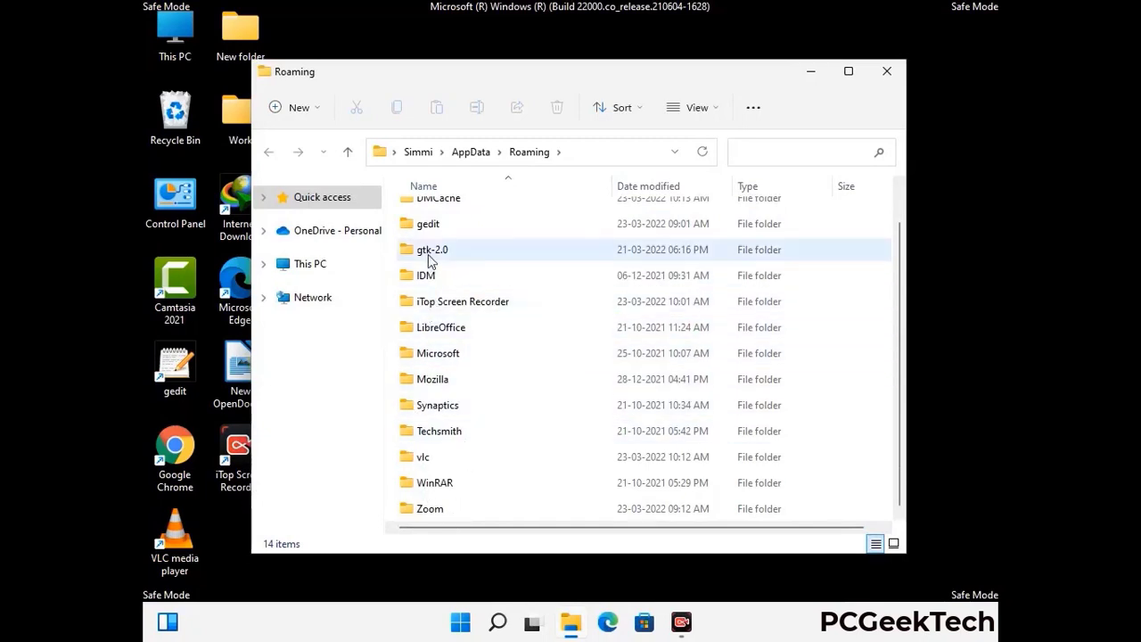
pyautogui.scroll(1, 427, 267)
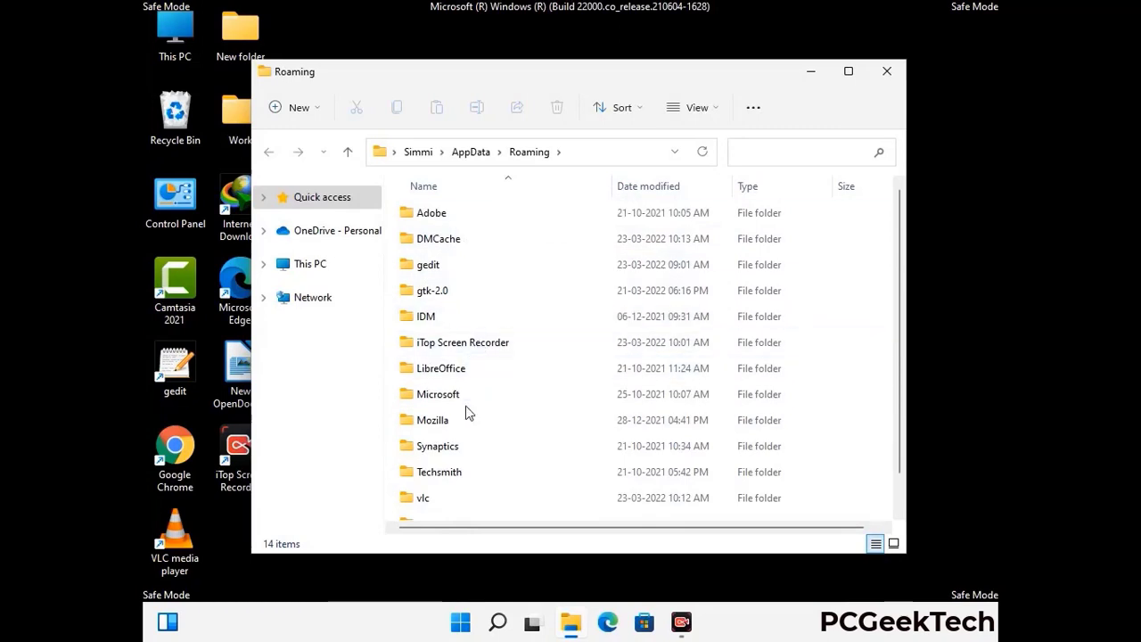
pyautogui.scroll(-1, 465, 417)
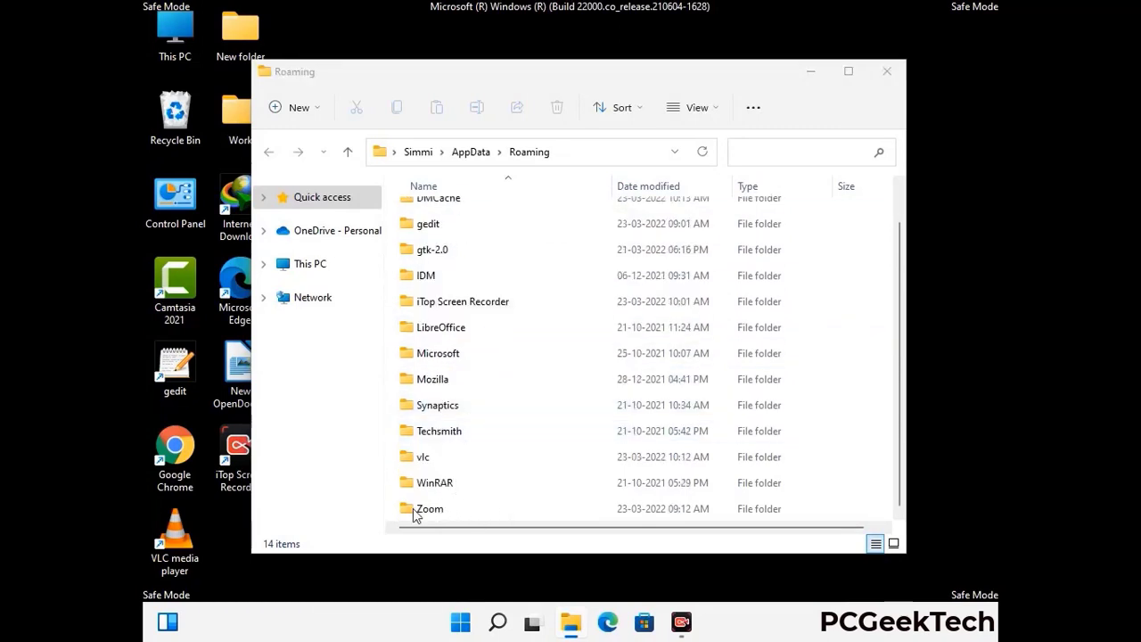
pyautogui.click(639, 504)
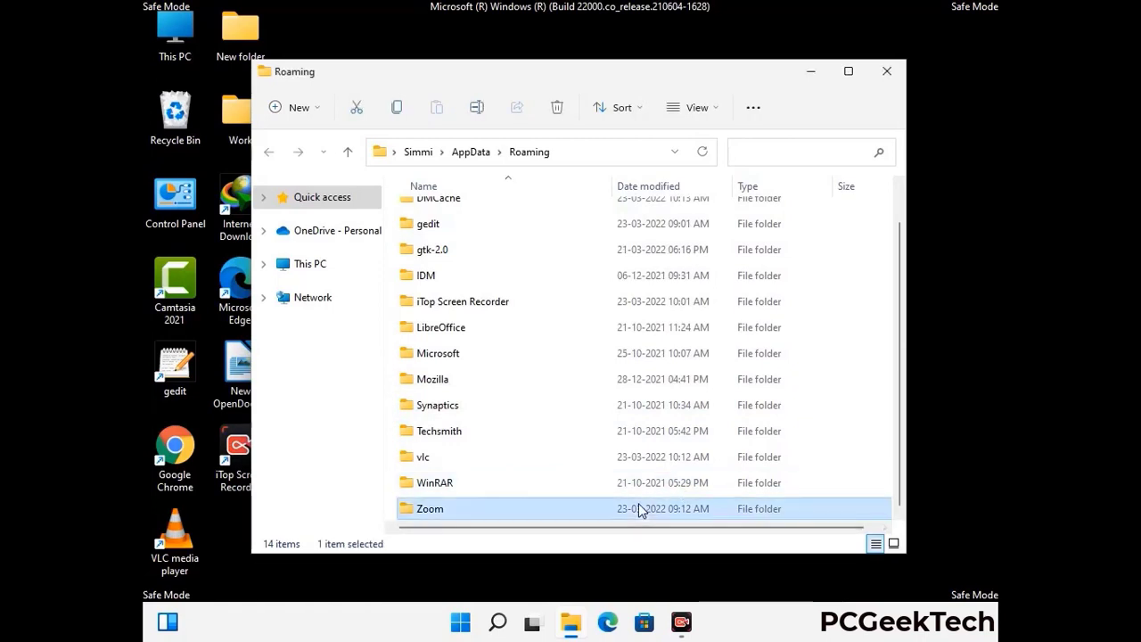
pyautogui.click(565, 113)
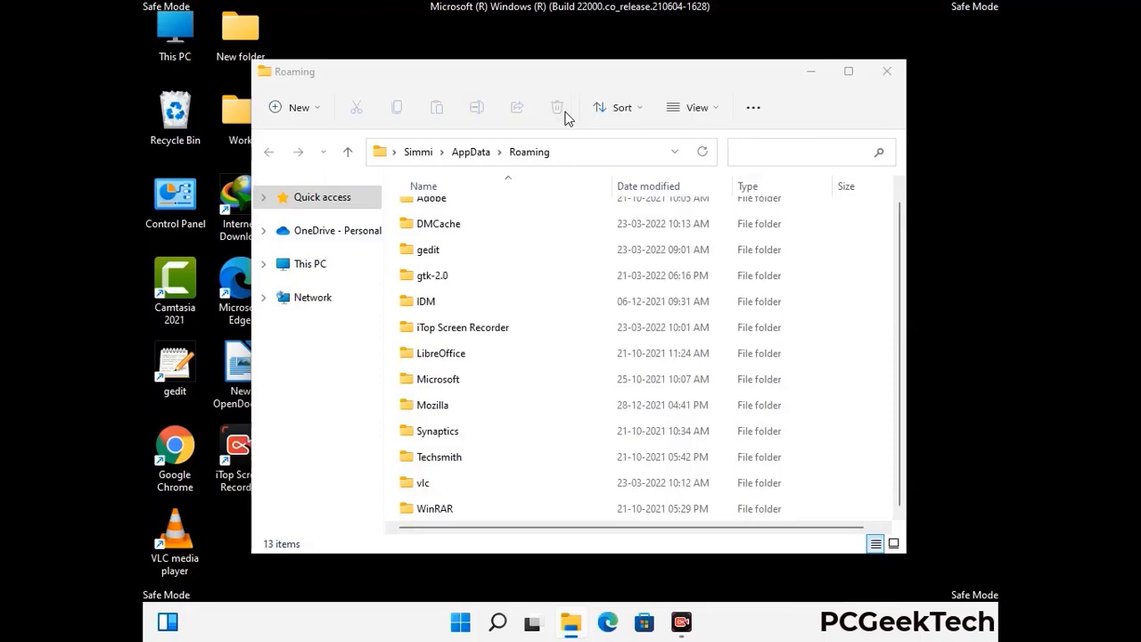
pyautogui.click(885, 76)
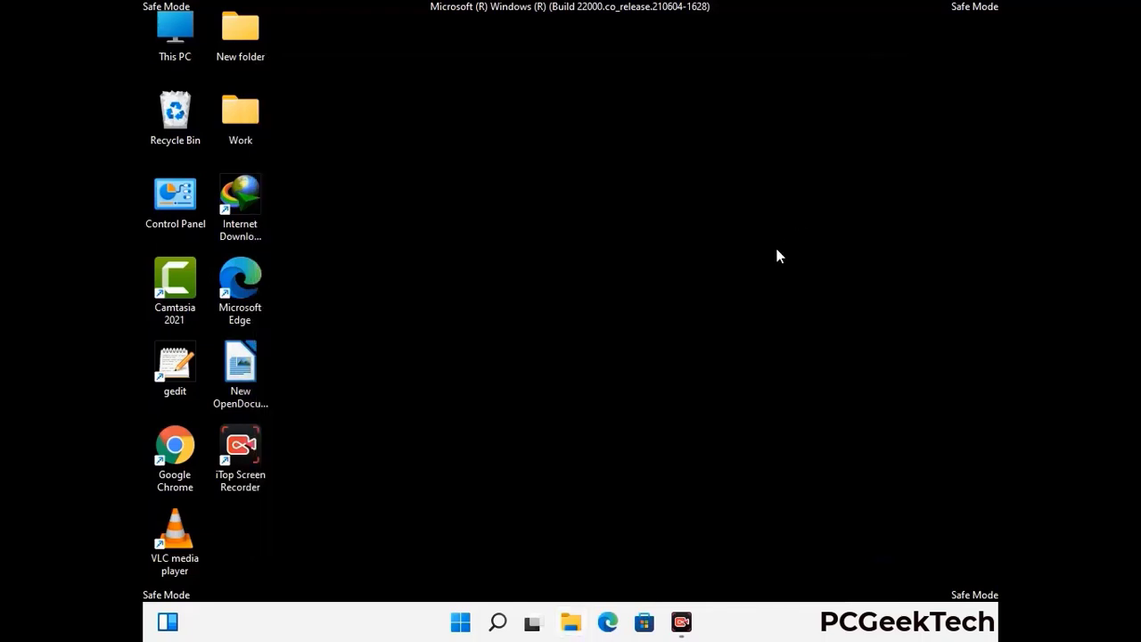
# Open the AppData Local folder by running %LocalAppData%.
pyautogui.press('super+r')
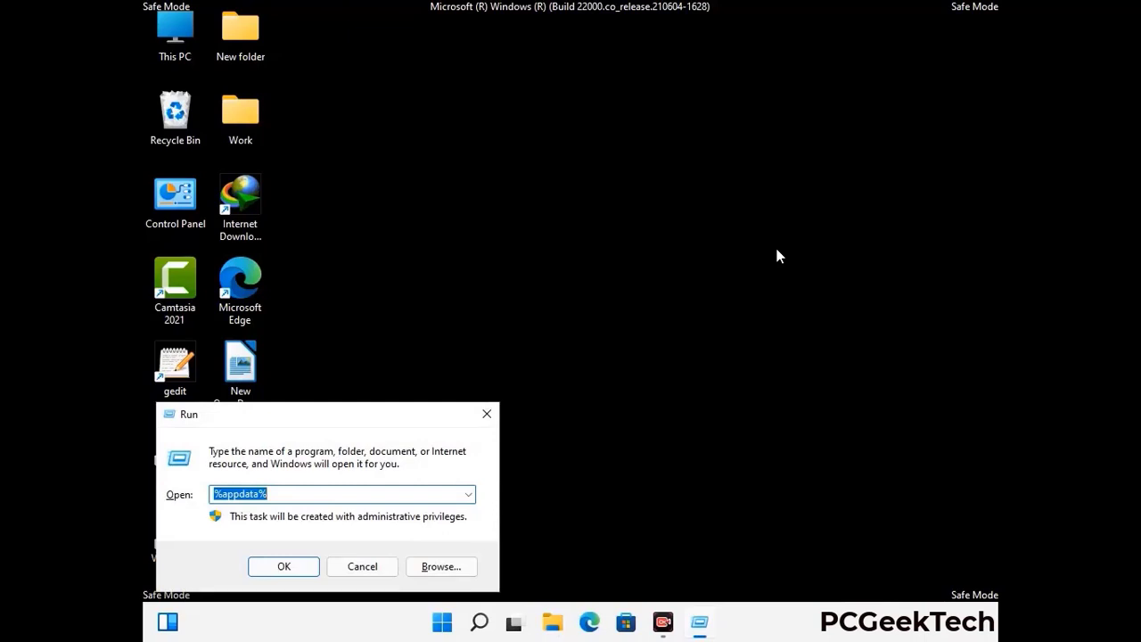
pyautogui.moveTo(357, 424); pyautogui.dragTo(599, 226)
pyautogui.write('%Local')
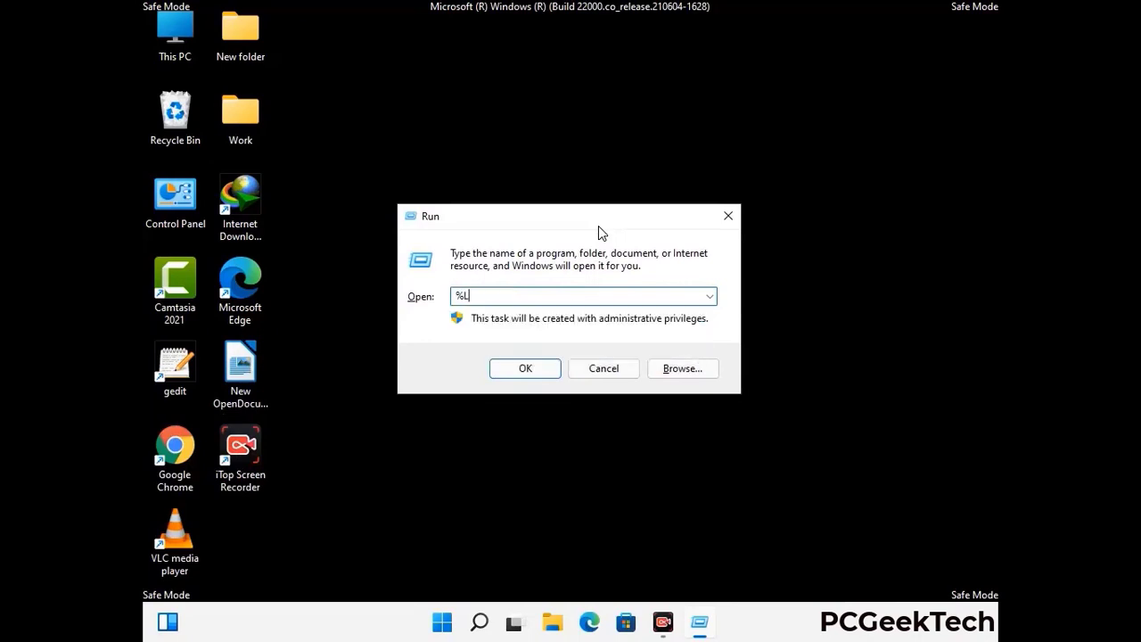
pyautogui.write('App')
pyautogui.press('Return')
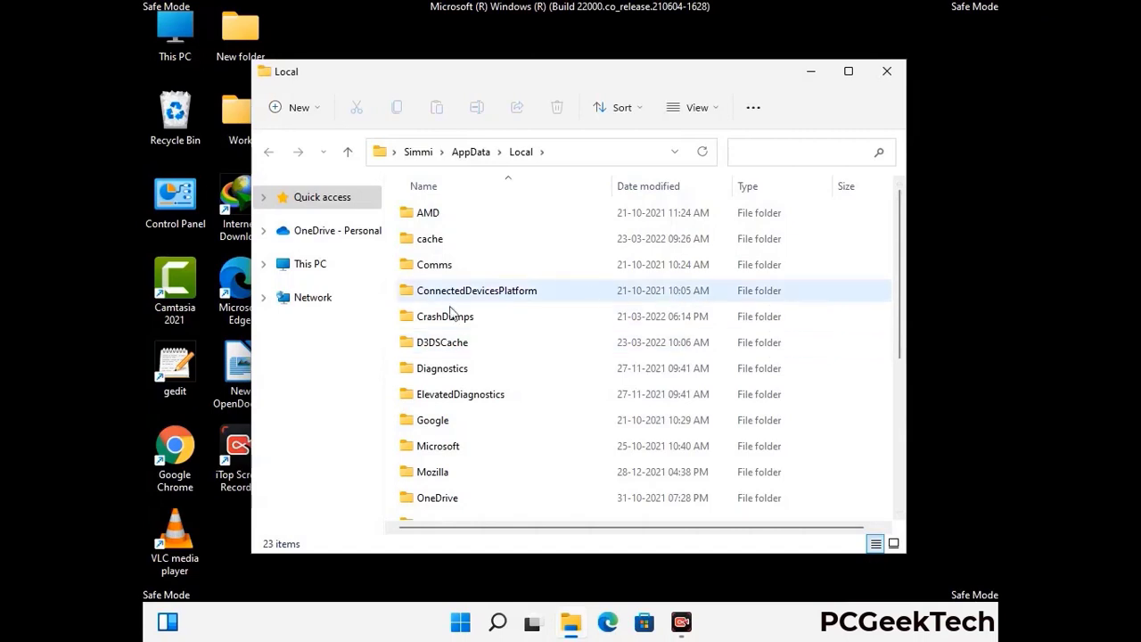
# Delete the leftover Mozilla folder and close the Local window.
pyautogui.scroll(-1, 476, 401)
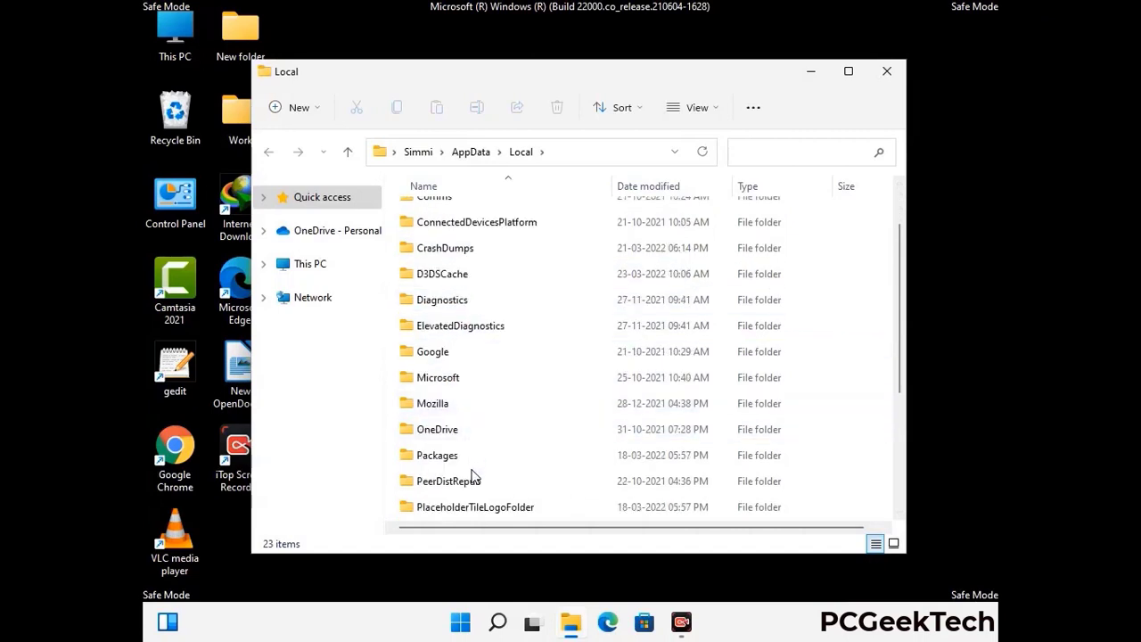
pyautogui.click(446, 408)
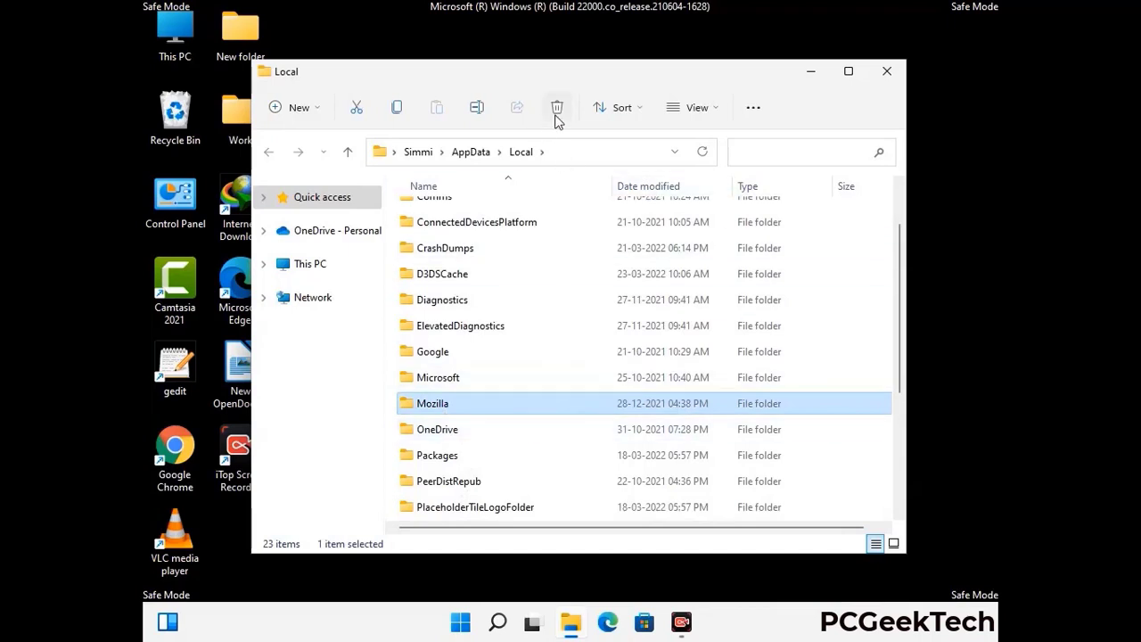
pyautogui.click(556, 108)
pyautogui.click(555, 112)
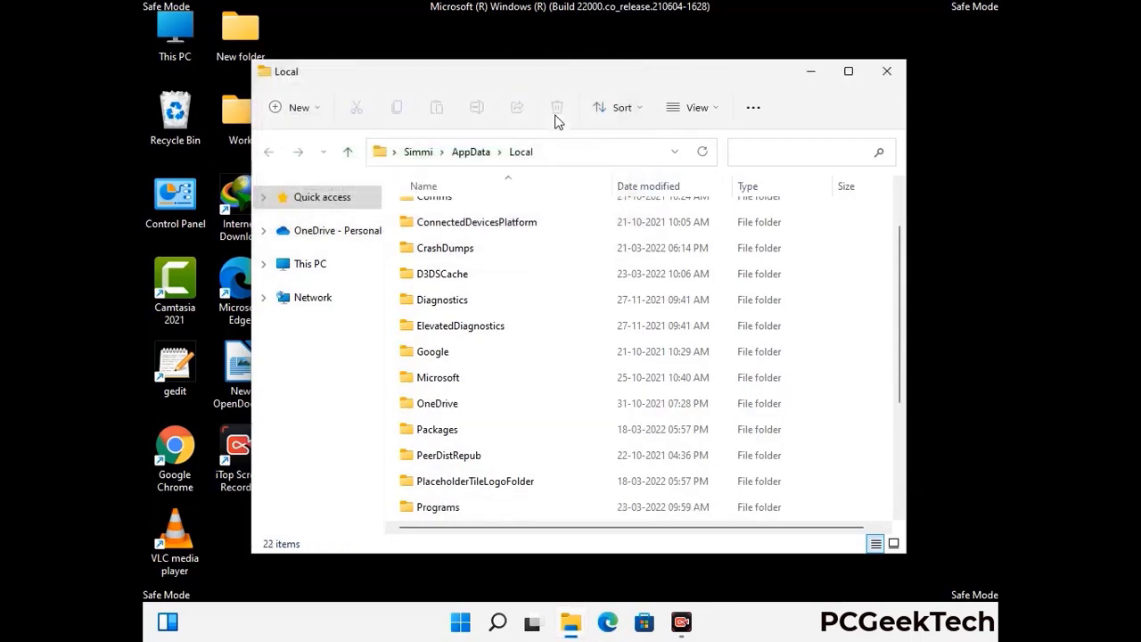
pyautogui.click(887, 78)
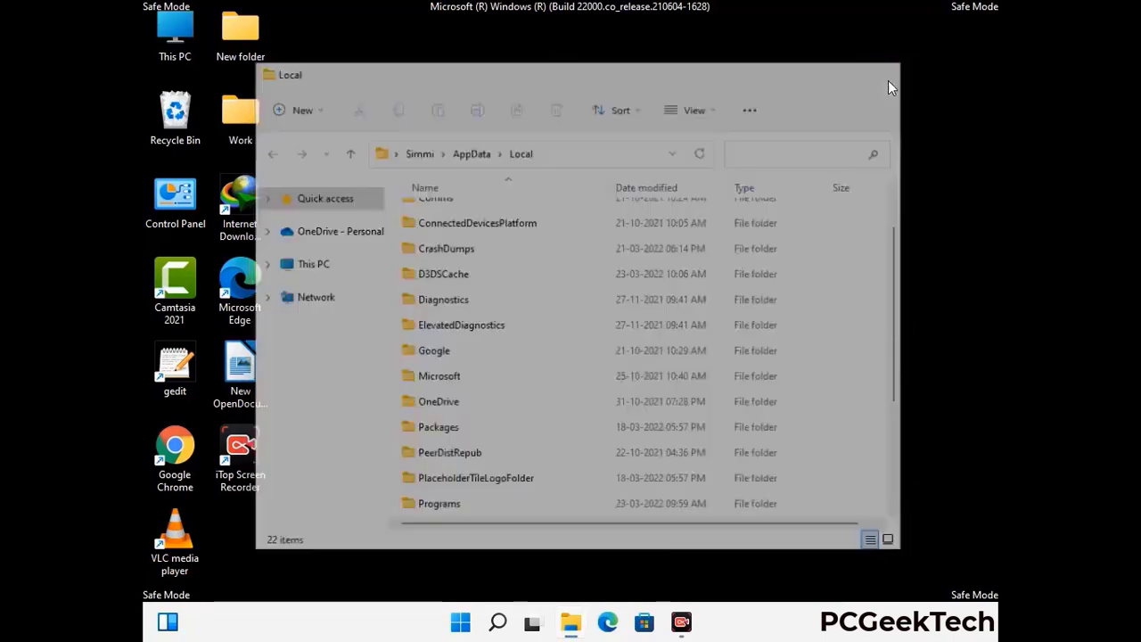
# Open C:\ProgramData from the Run box.
pyautogui.press('super+r')
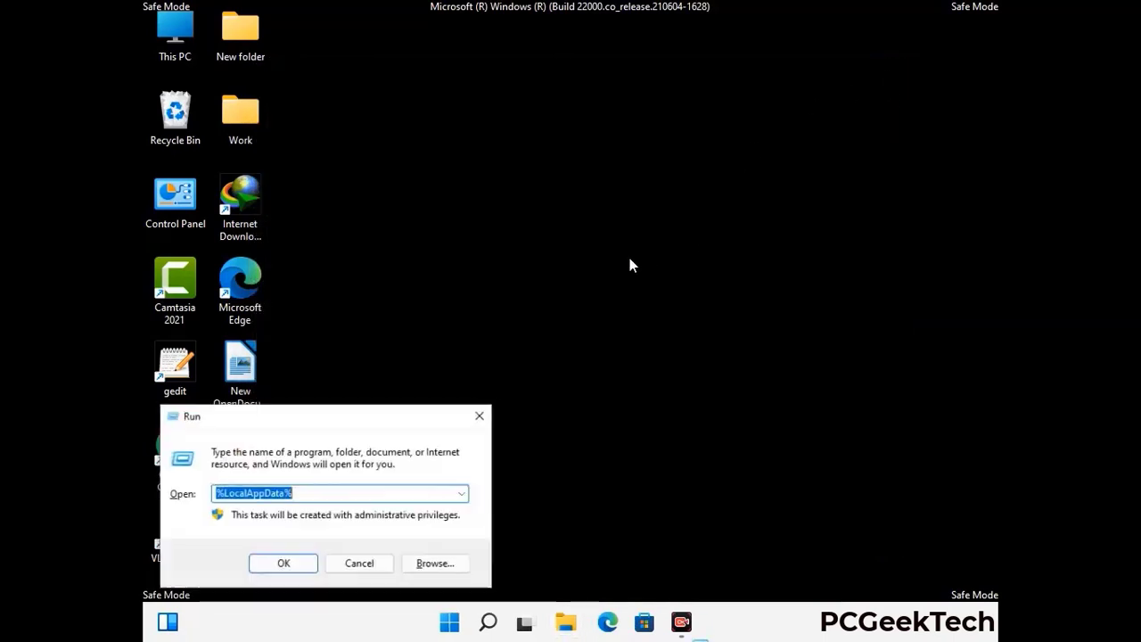
pyautogui.moveTo(289, 421); pyautogui.dragTo(522, 235)
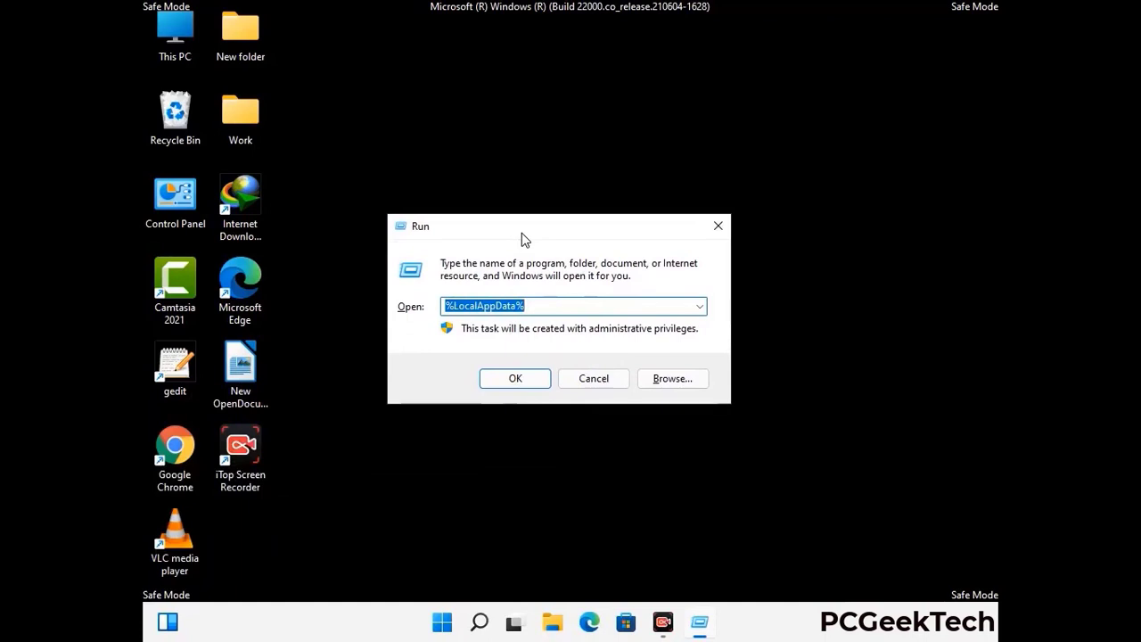
pyautogui.write('%')
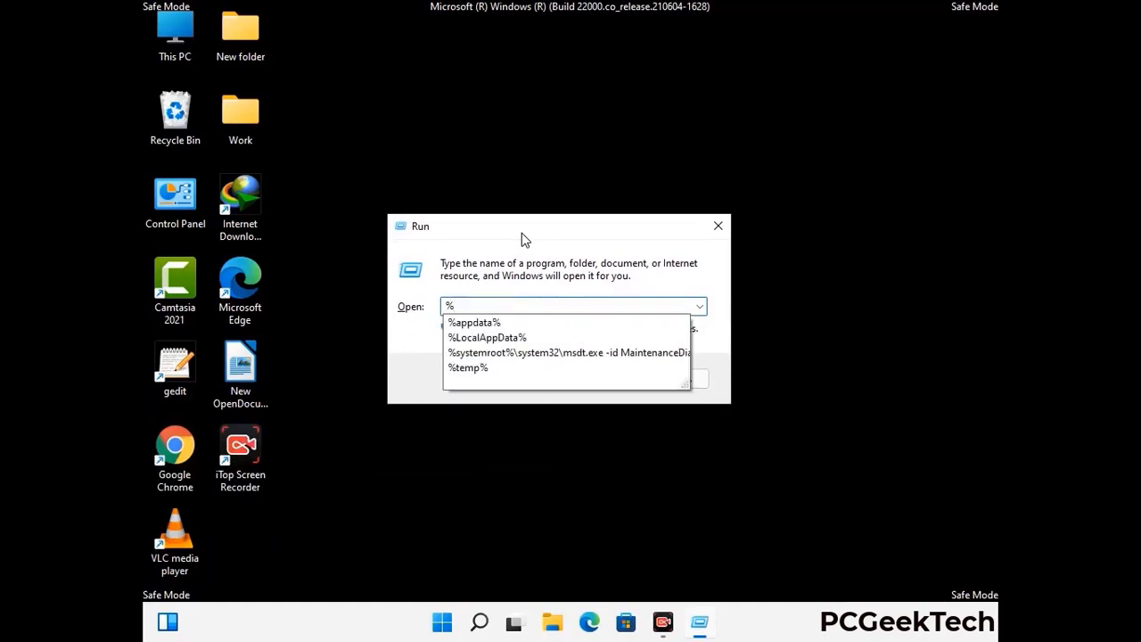
pyautogui.write('ProgramData%')
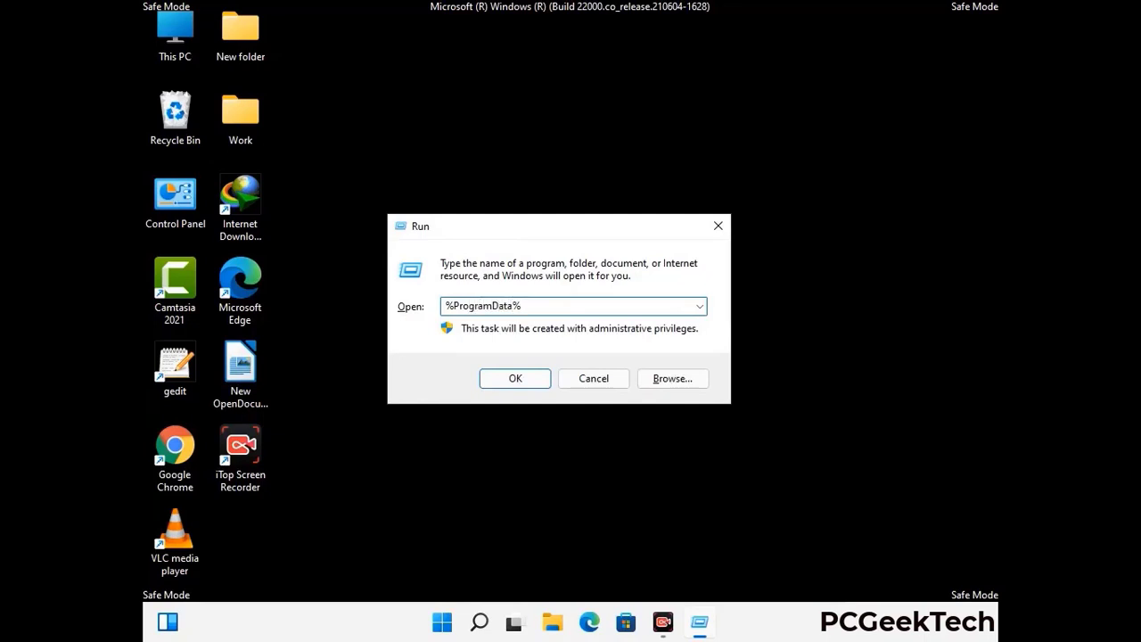
pyautogui.press('Return')
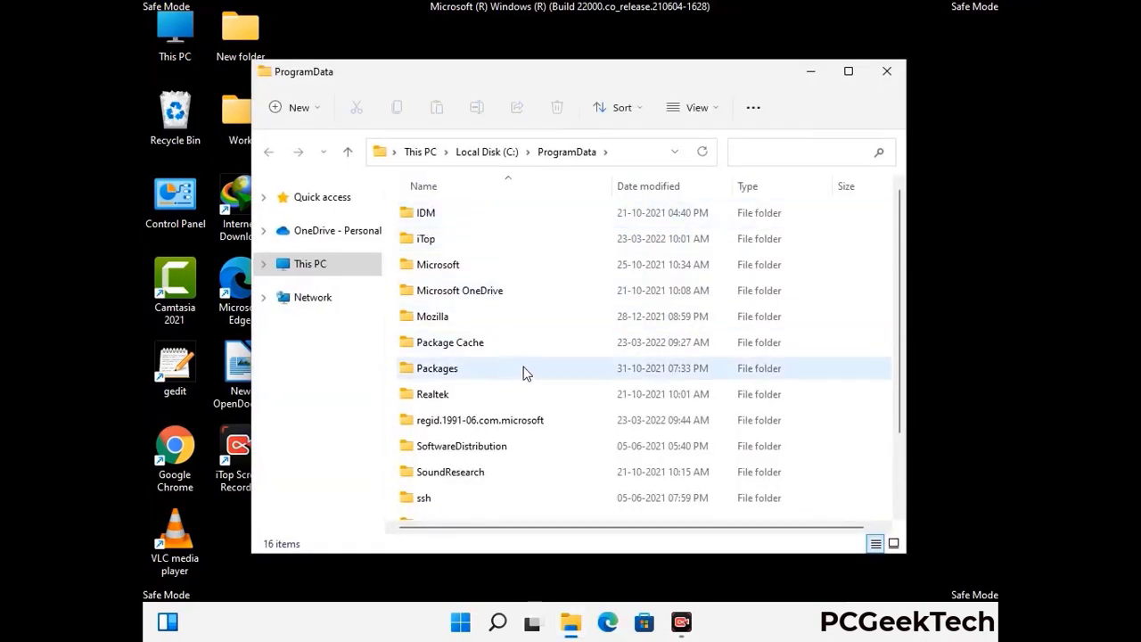
# Delete the Mozilla folder from ProgramData and close the window.
pyautogui.scroll(-1, 524, 379)
pyautogui.scroll(-1, 523, 380)
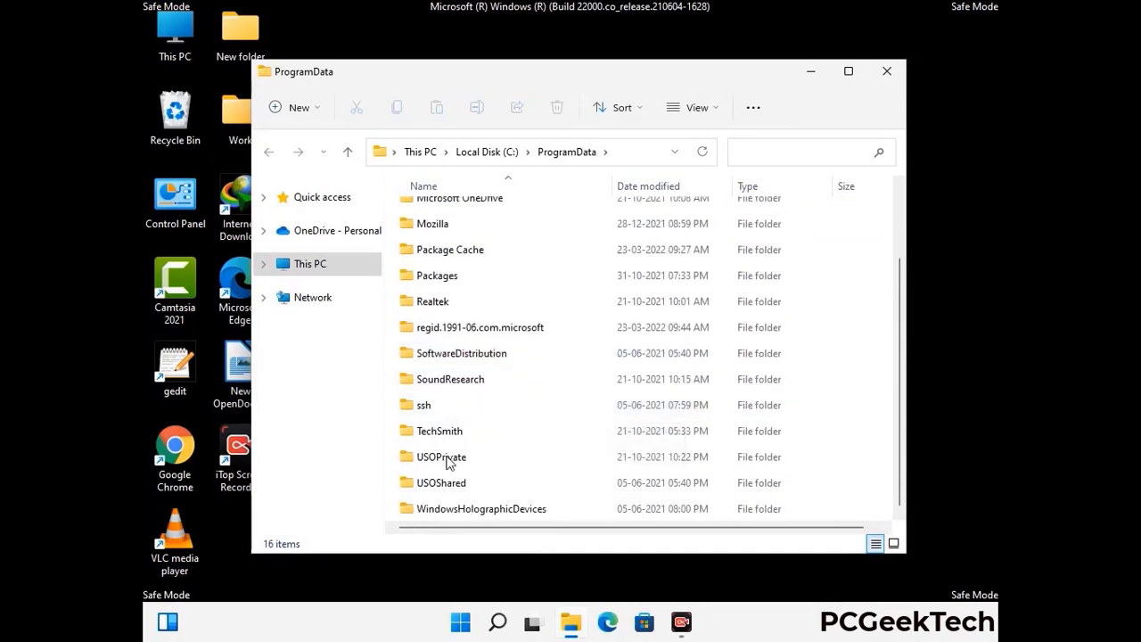
pyautogui.click(435, 224)
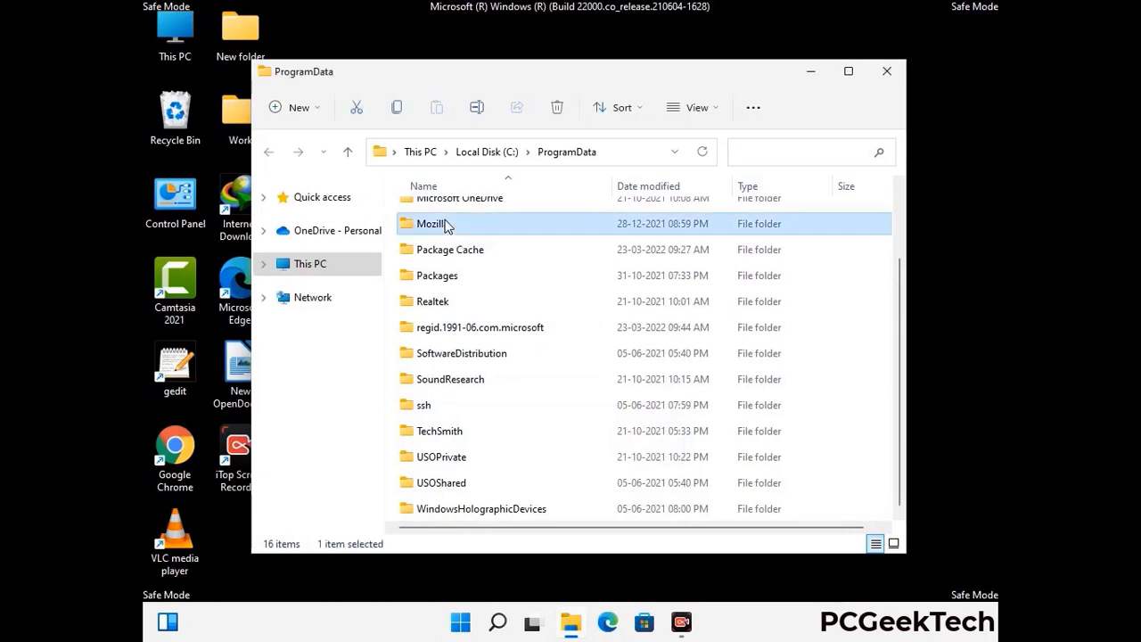
pyautogui.click(562, 107)
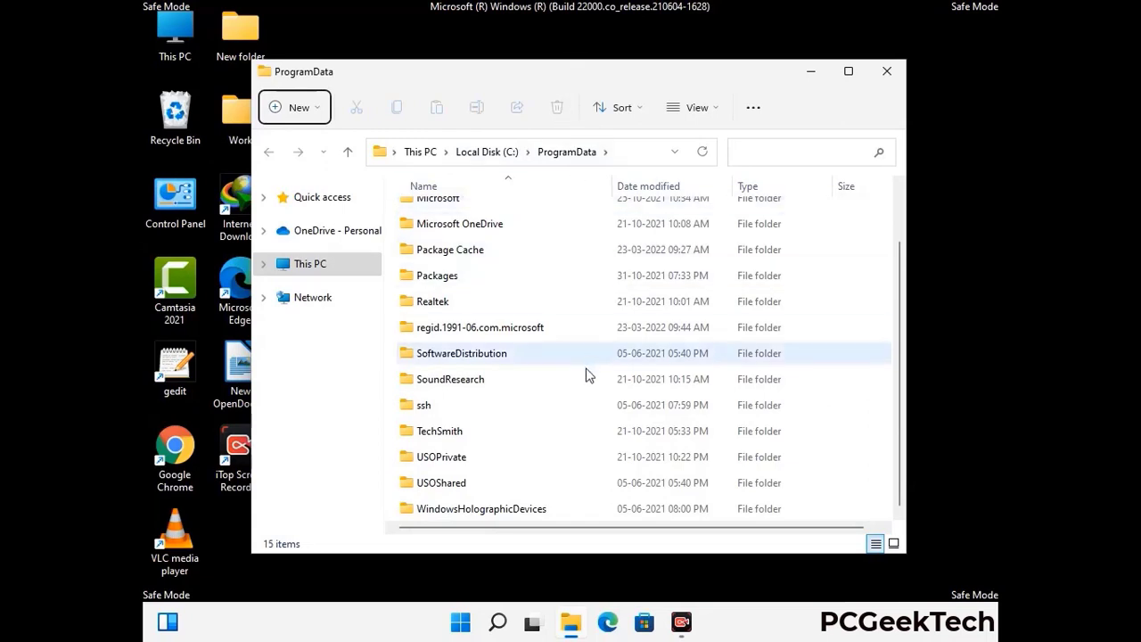
pyautogui.scroll(1, 586, 376)
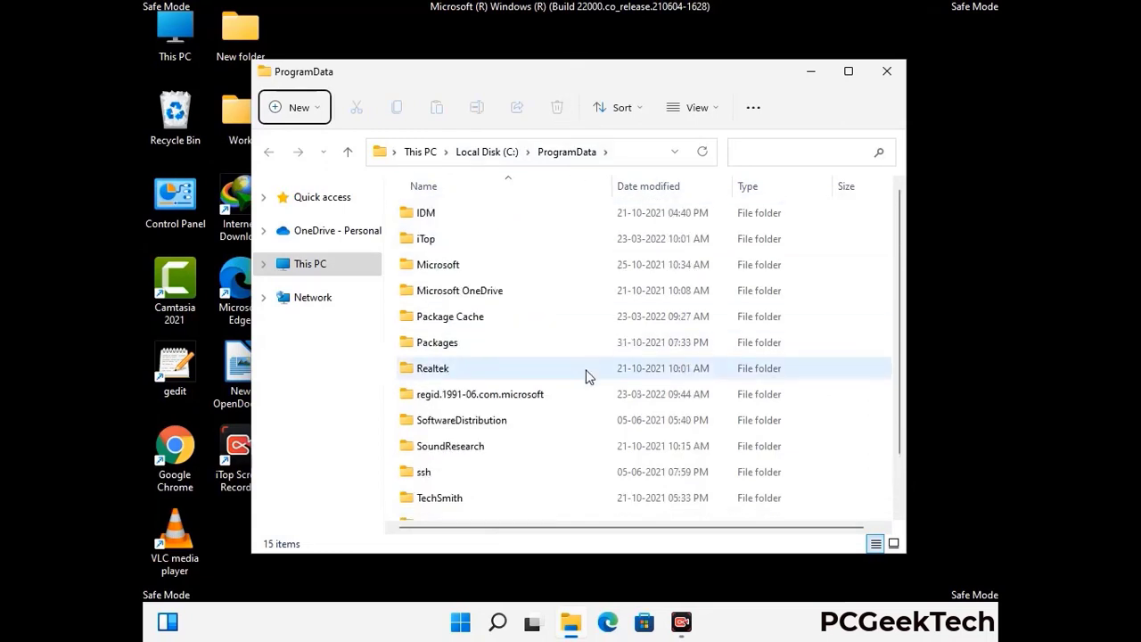
pyautogui.click(896, 75)
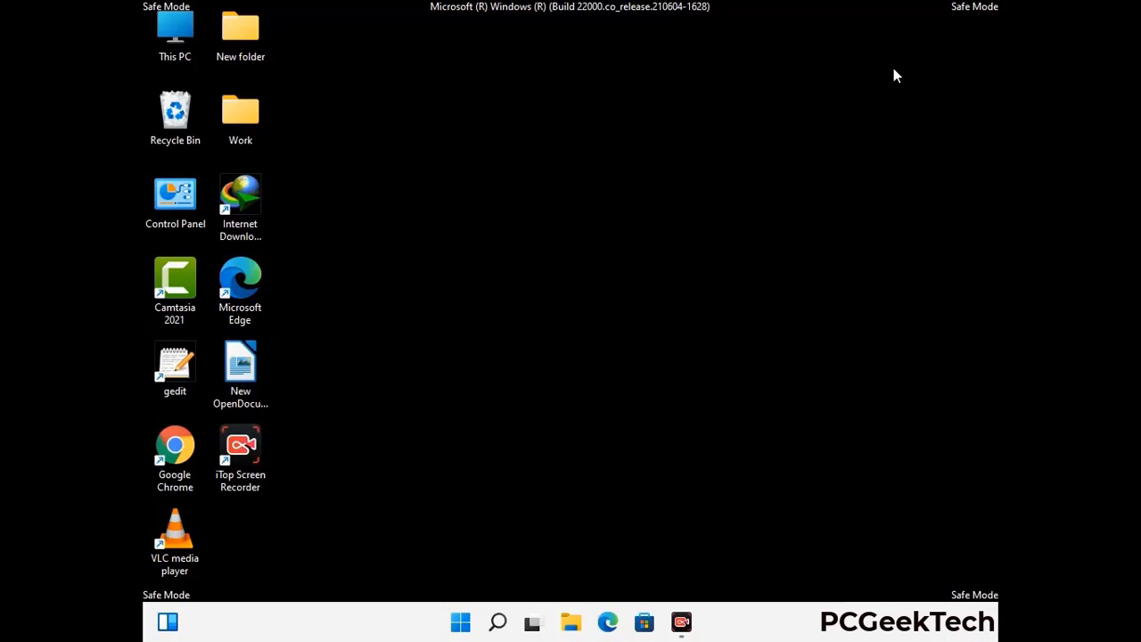
pyautogui.press('super+r')
pyautogui.moveTo(374, 418); pyautogui.dragTo(594, 229)
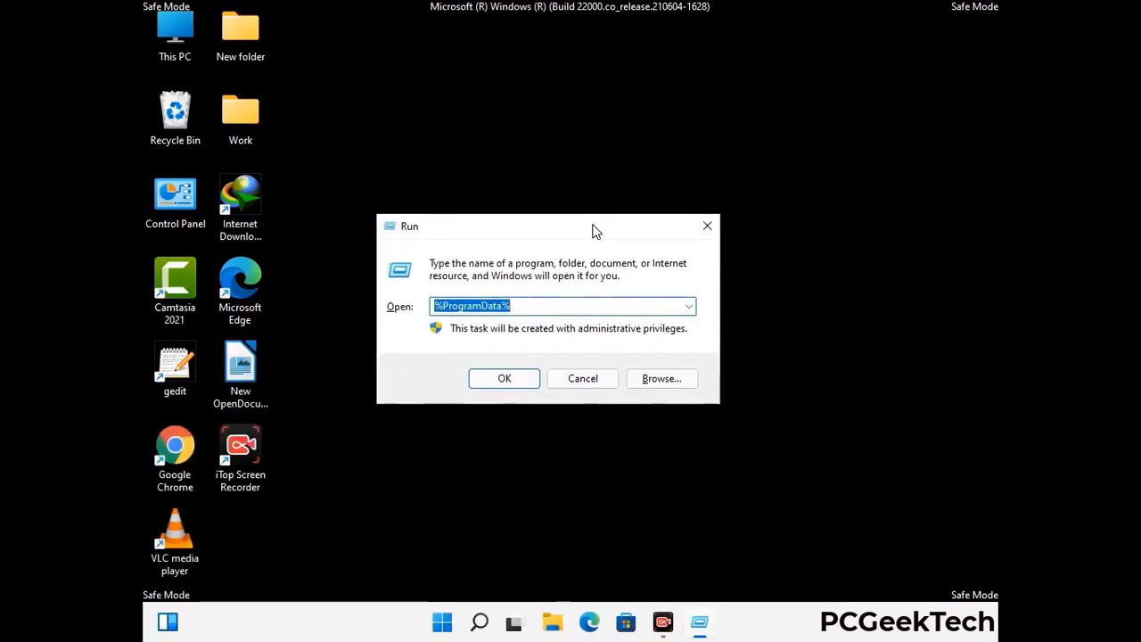
pyautogui.write('%Wi')
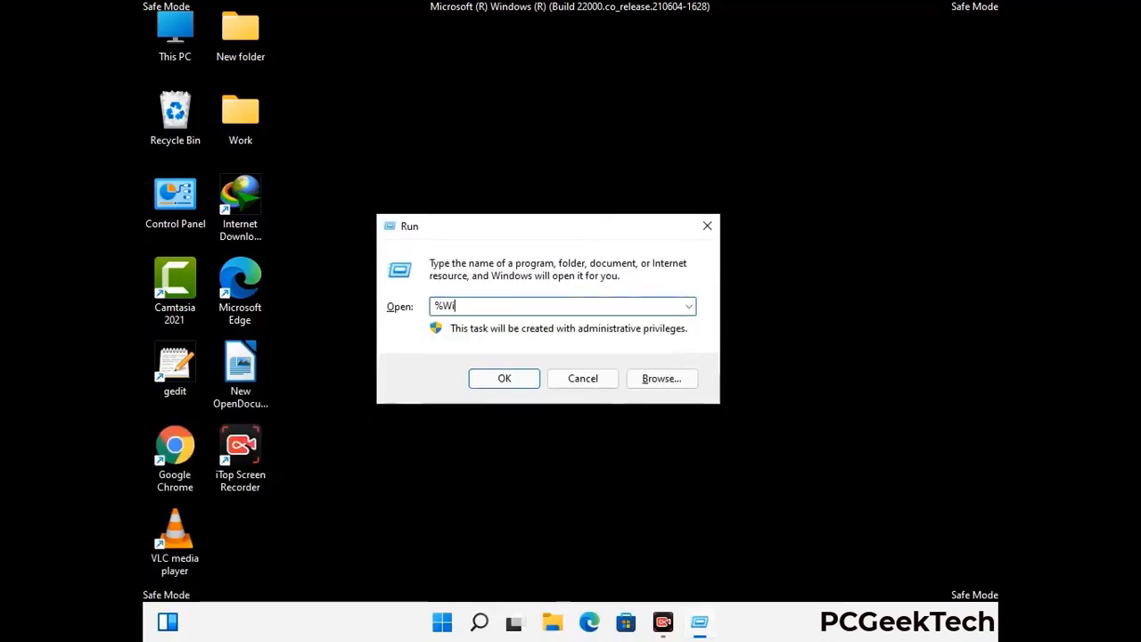
pyautogui.write('nDir%')
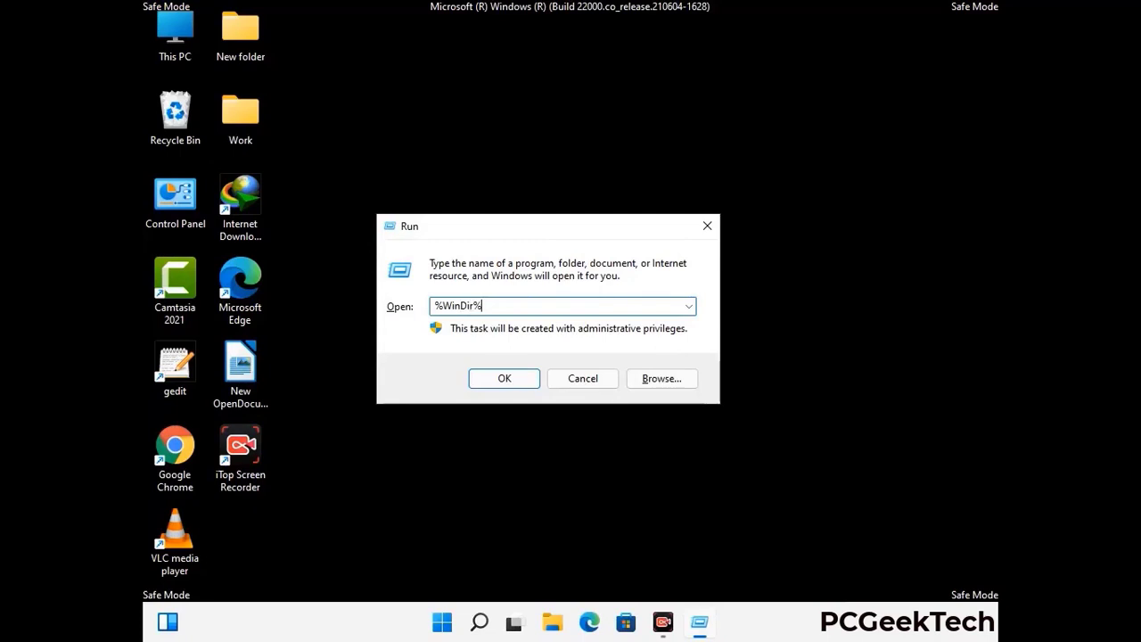
pyautogui.press('Return')
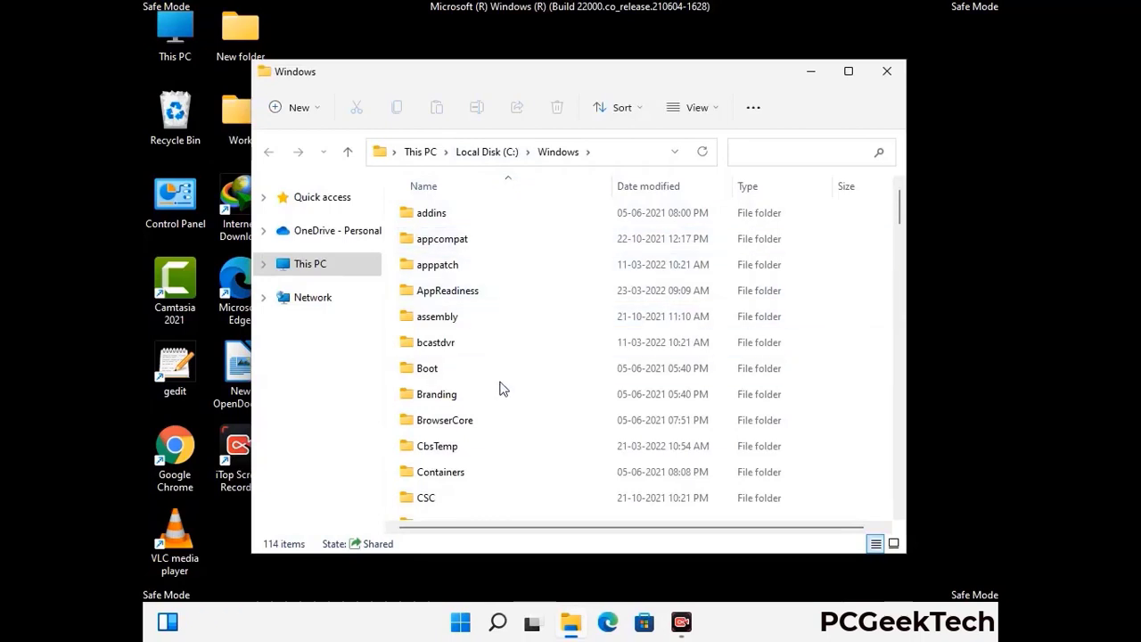
pyautogui.scroll(-1, 501, 392)
pyautogui.scroll(-3, 501, 393)
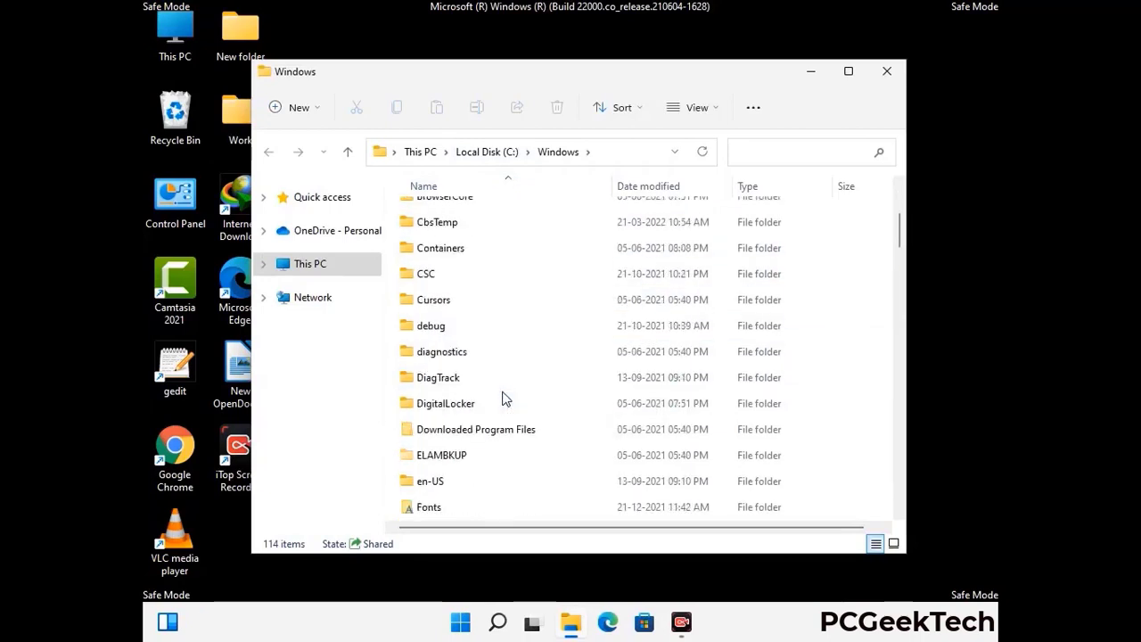
pyautogui.scroll(-5, 502, 401)
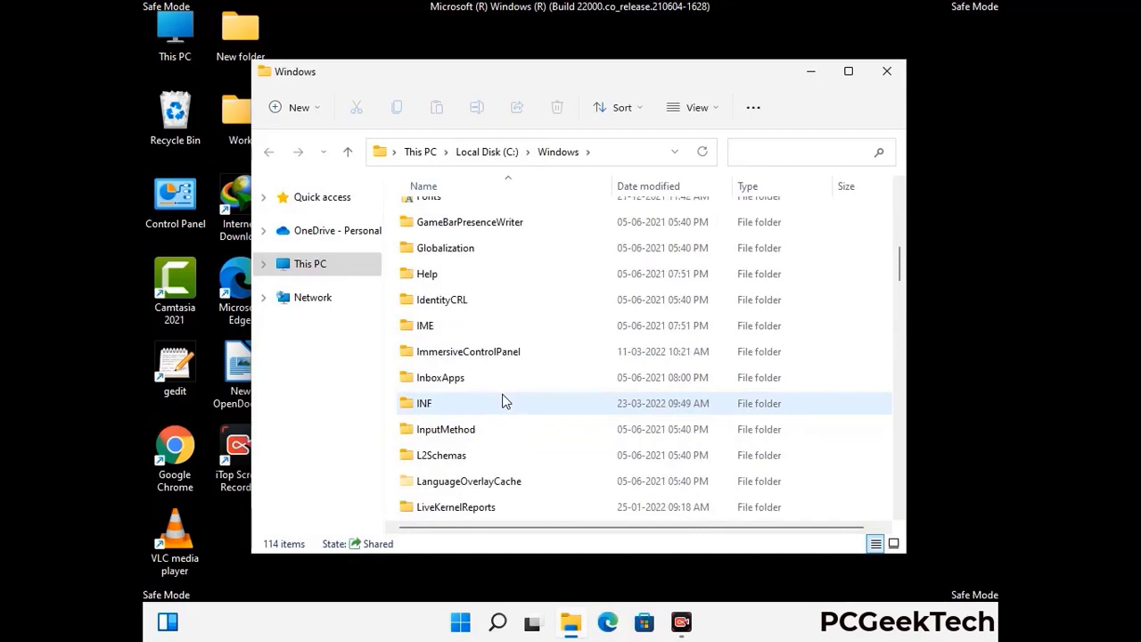
pyautogui.scroll(-4, 502, 402)
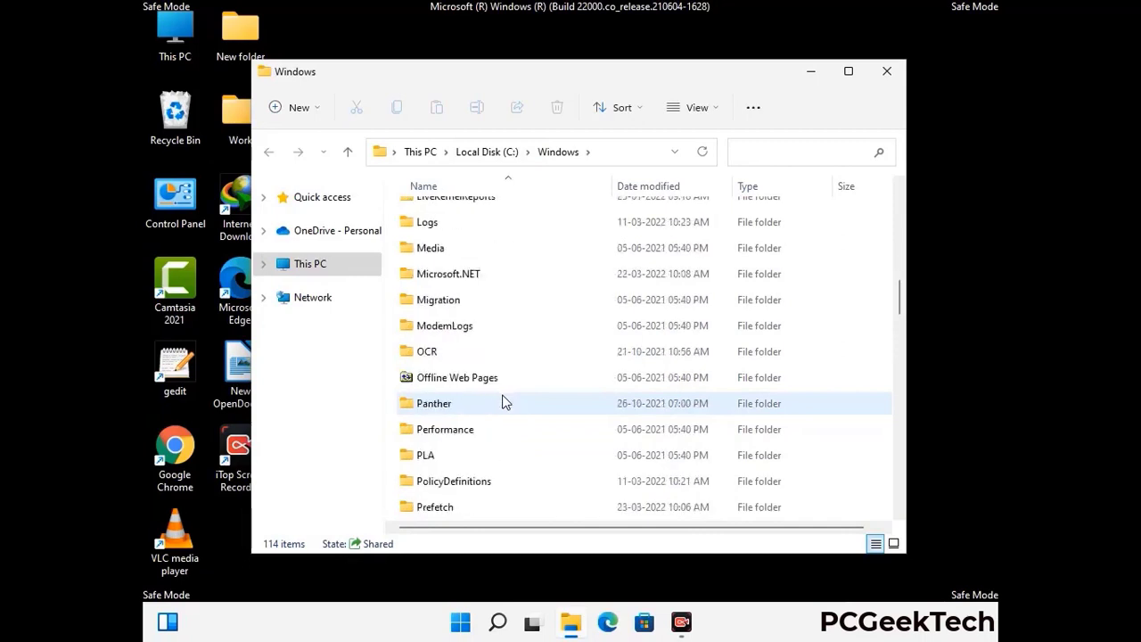
pyautogui.scroll(-6, 502, 403)
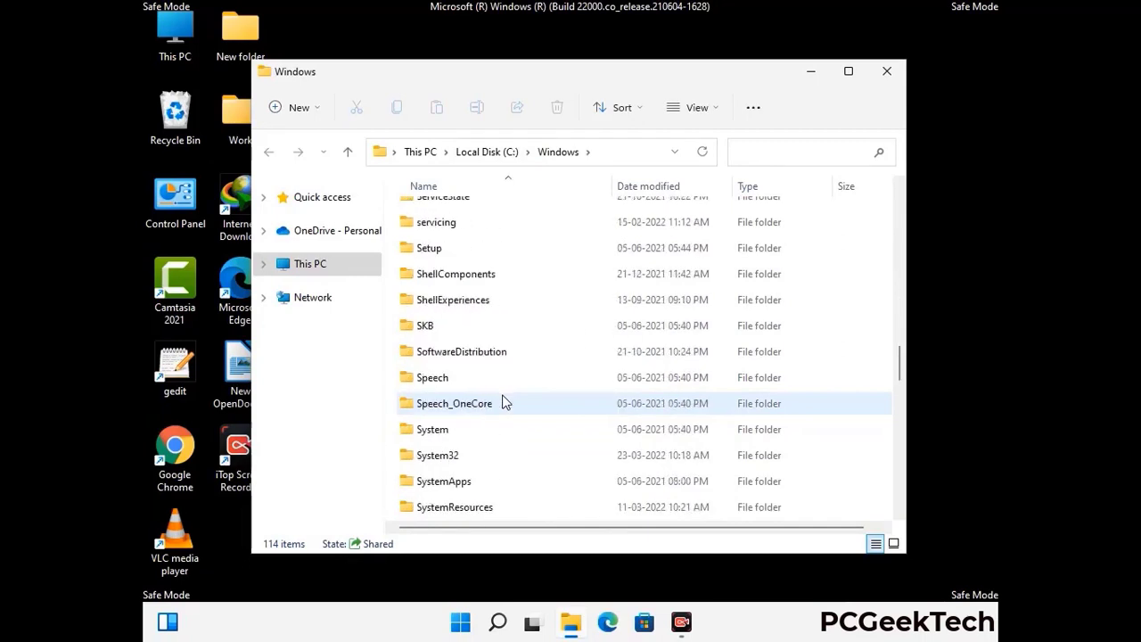
pyautogui.scroll(-7, 502, 403)
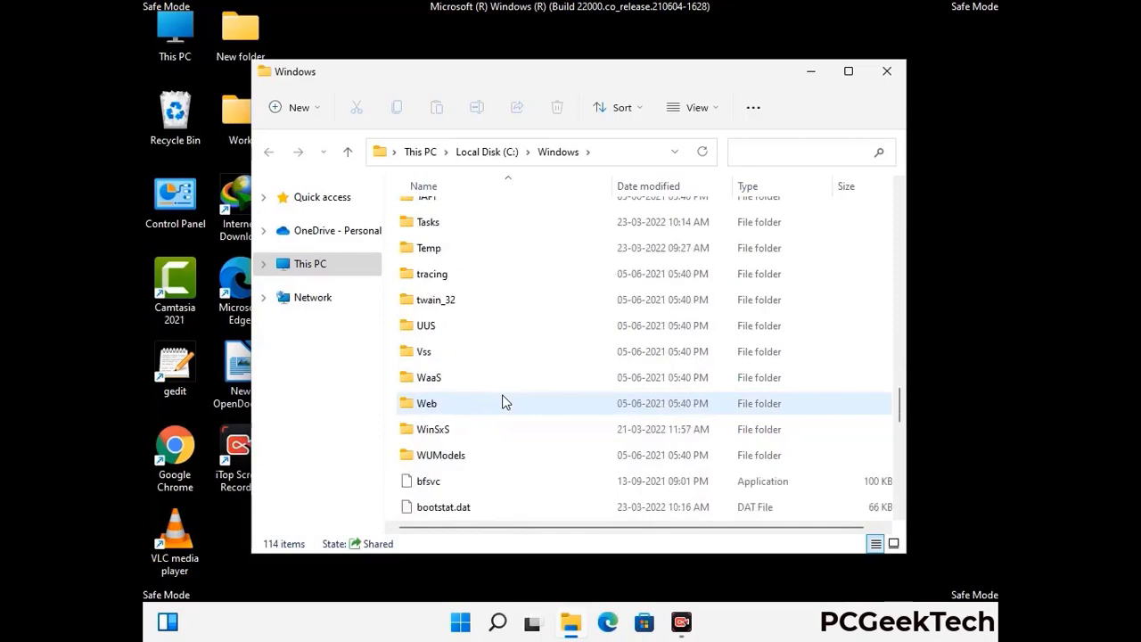
pyautogui.scroll(-7, 502, 402)
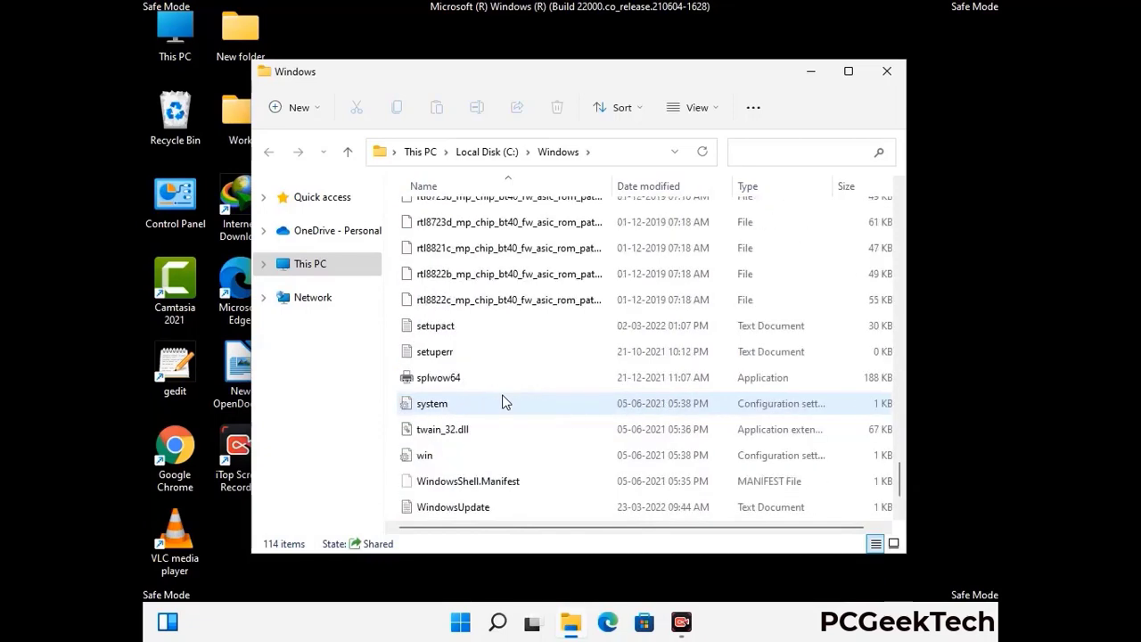
pyautogui.scroll(15, 502, 403)
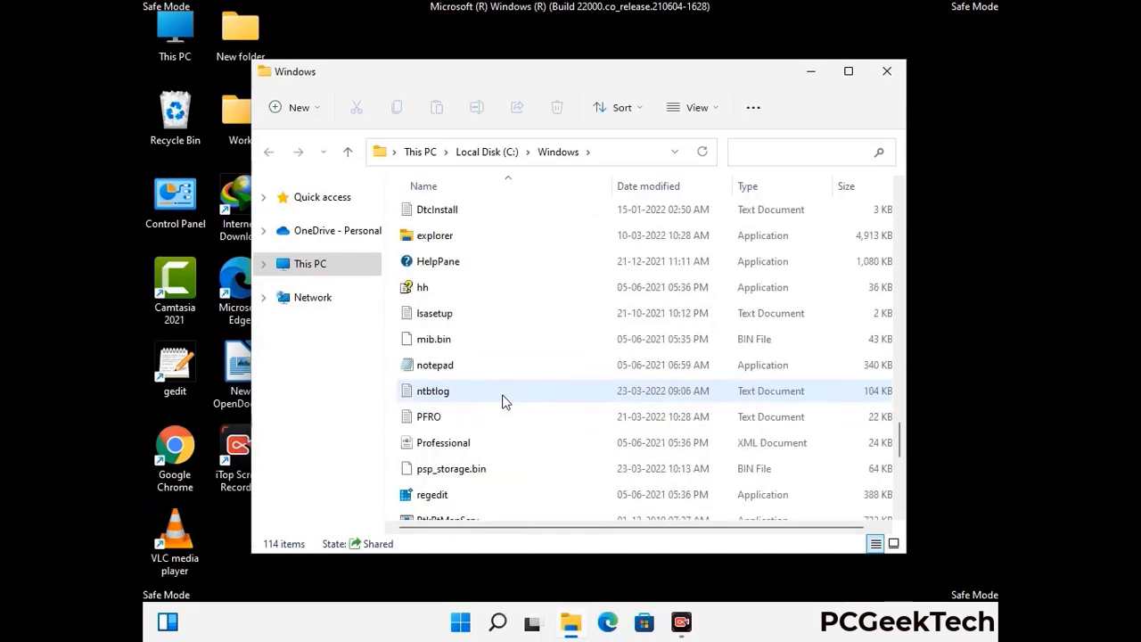
pyautogui.scroll(3, 501, 402)
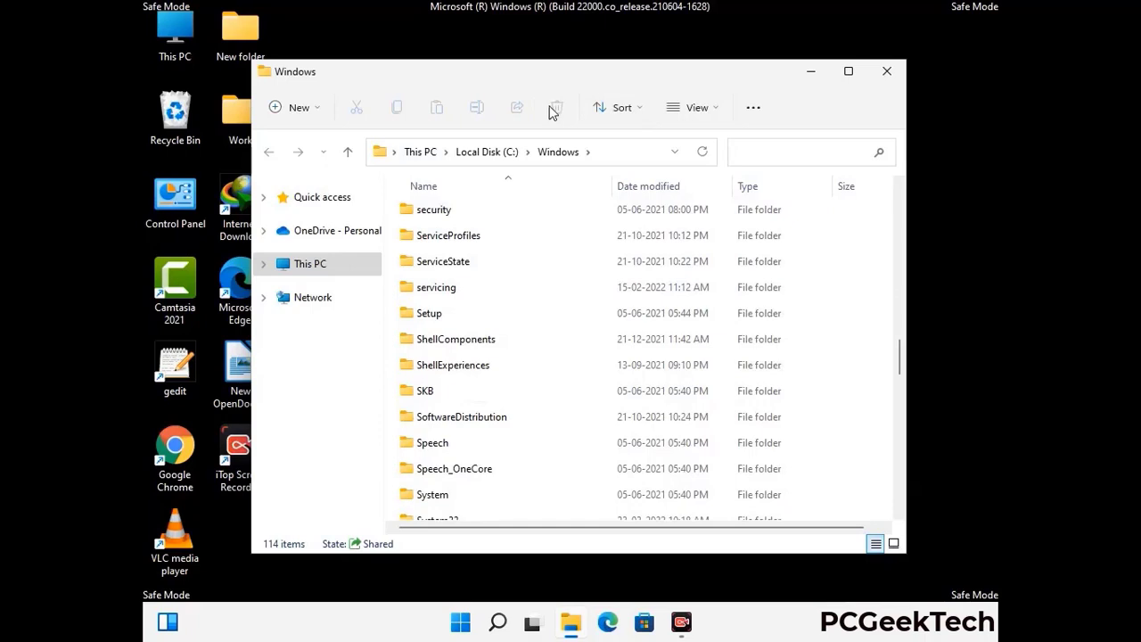
pyautogui.click(894, 75)
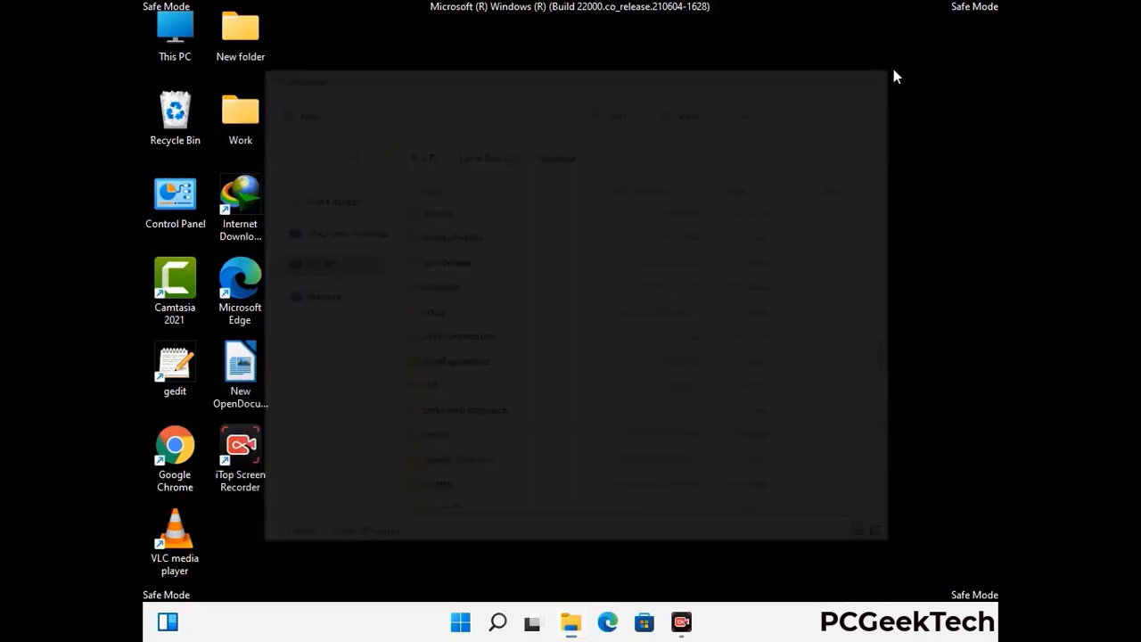
# Open the user's Temp folder by running %temp%.
pyautogui.press('super+r')
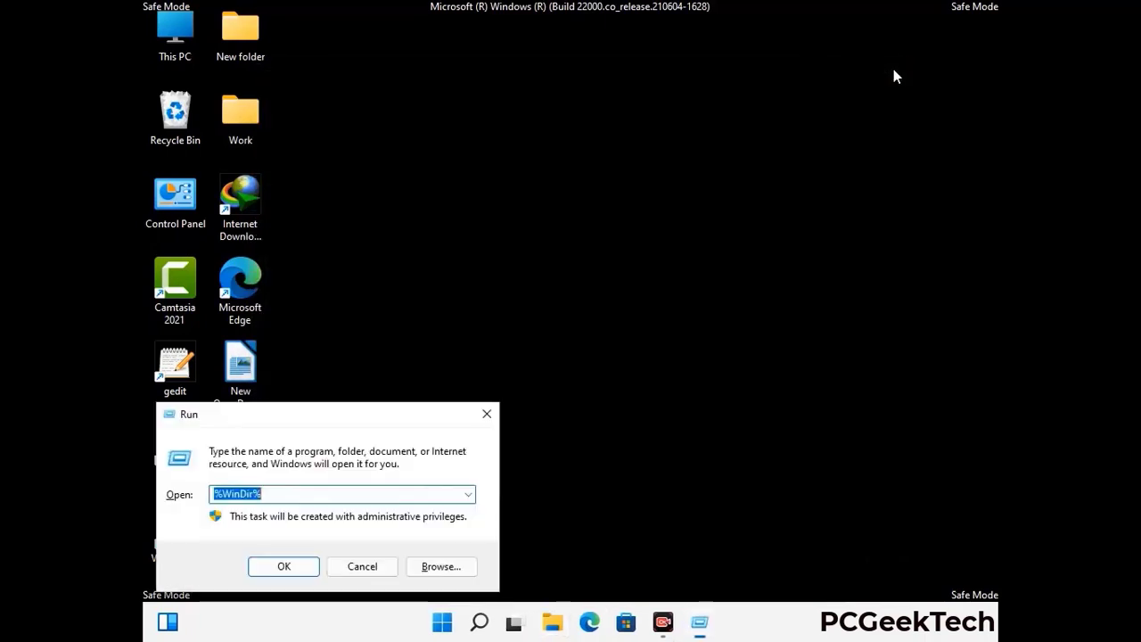
pyautogui.moveTo(380, 418); pyautogui.dragTo(647, 152)
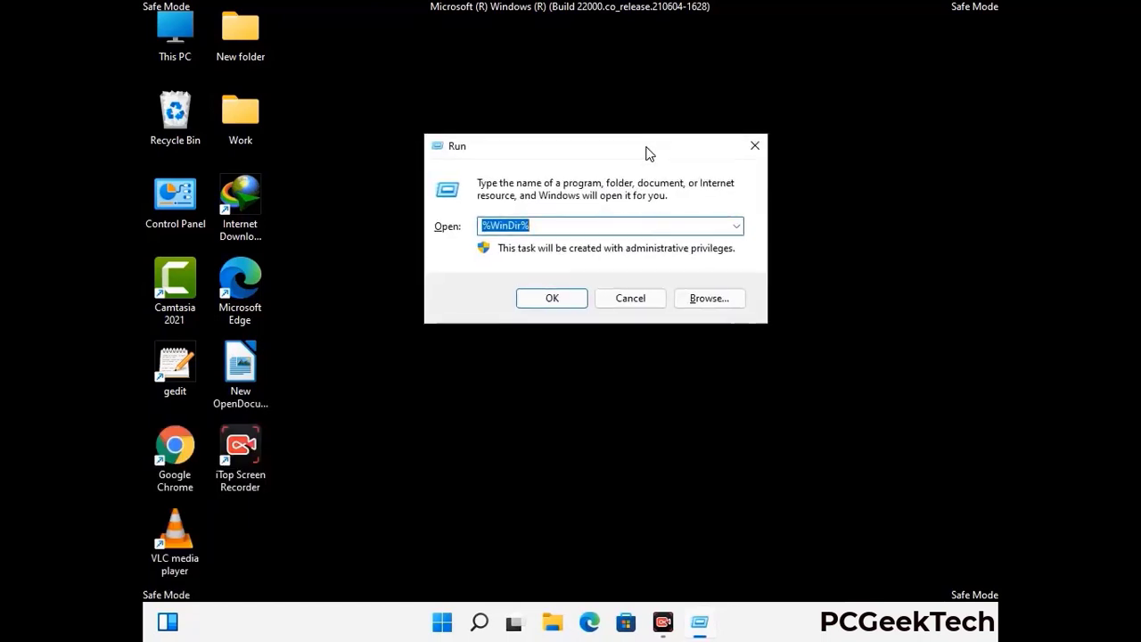
pyautogui.write('%temp%')
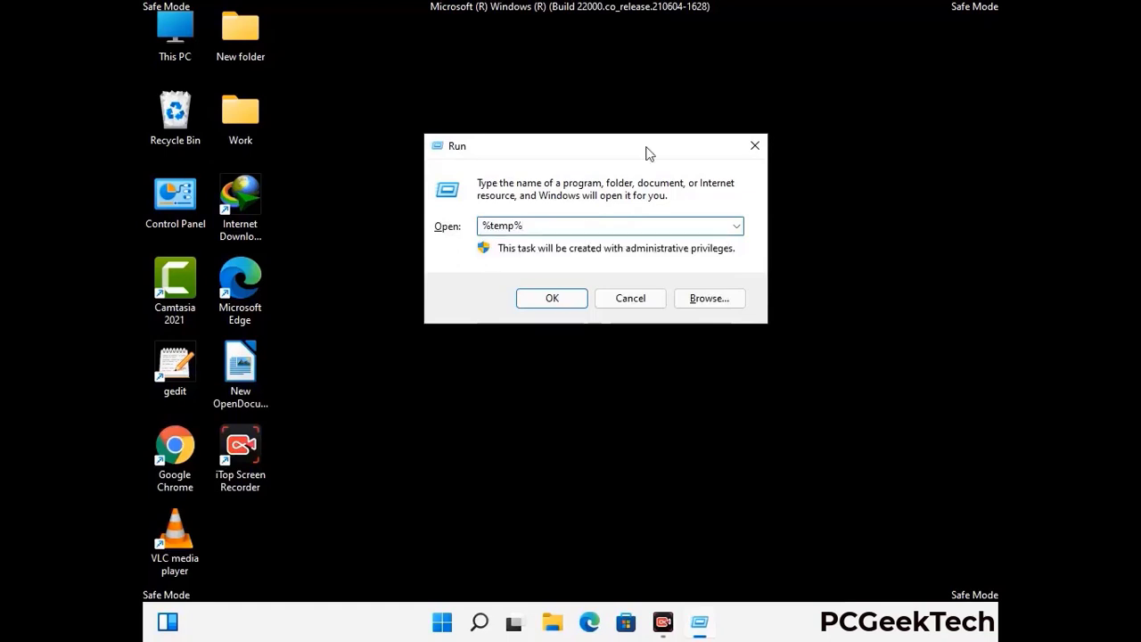
pyautogui.click(569, 298)
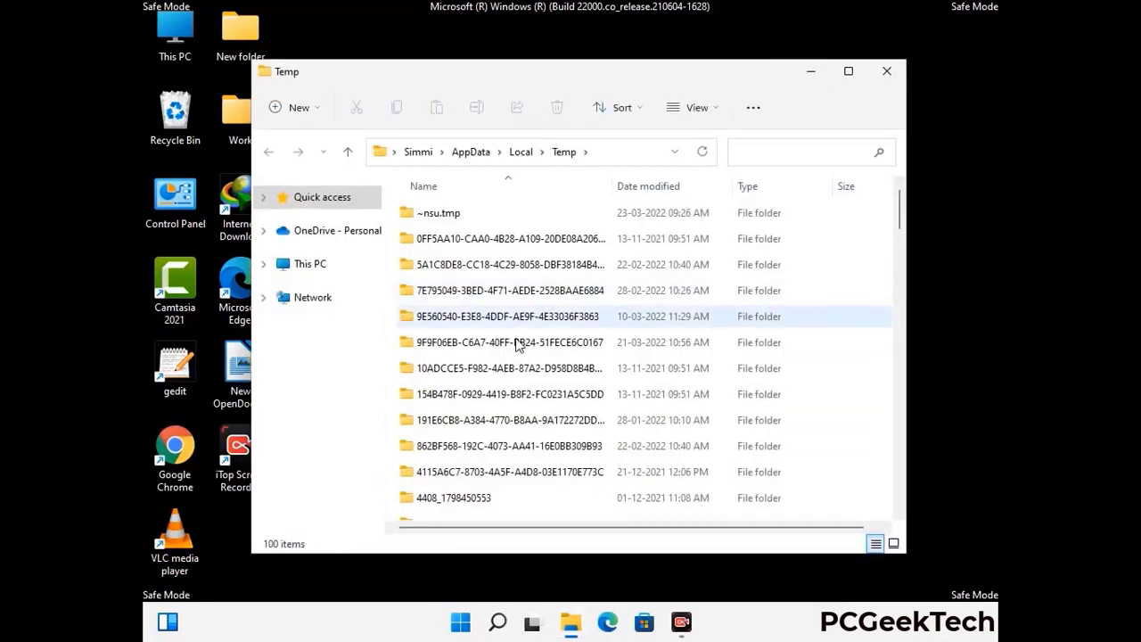
# Delete all 100 items in Temp and close the window.
pyautogui.click(517, 344)
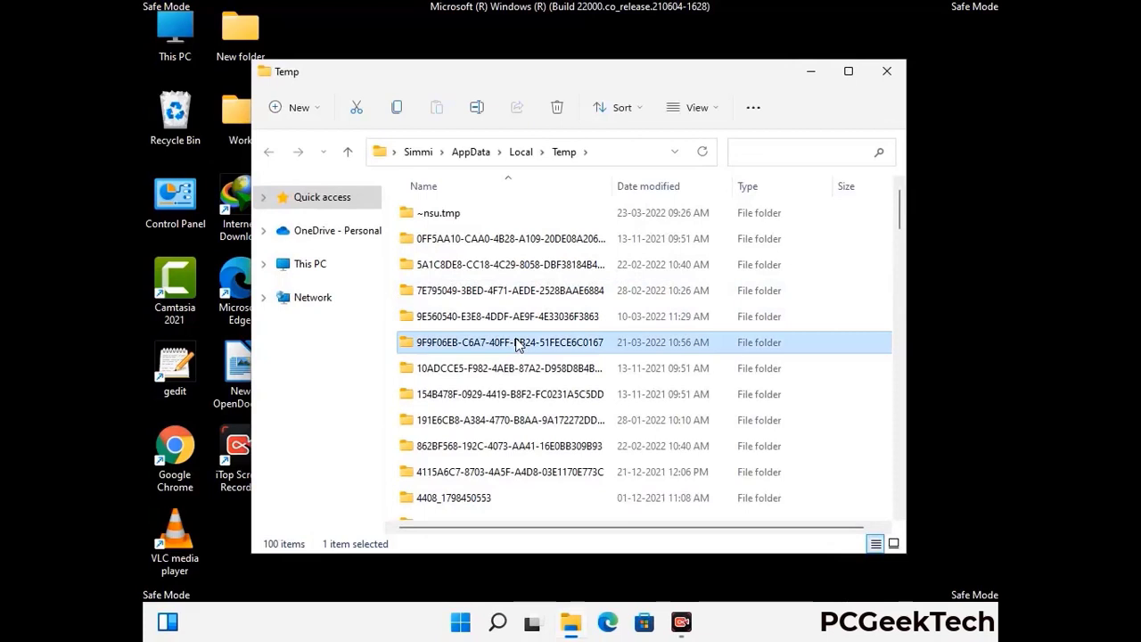
pyautogui.hotkey('ctrl', 'a')
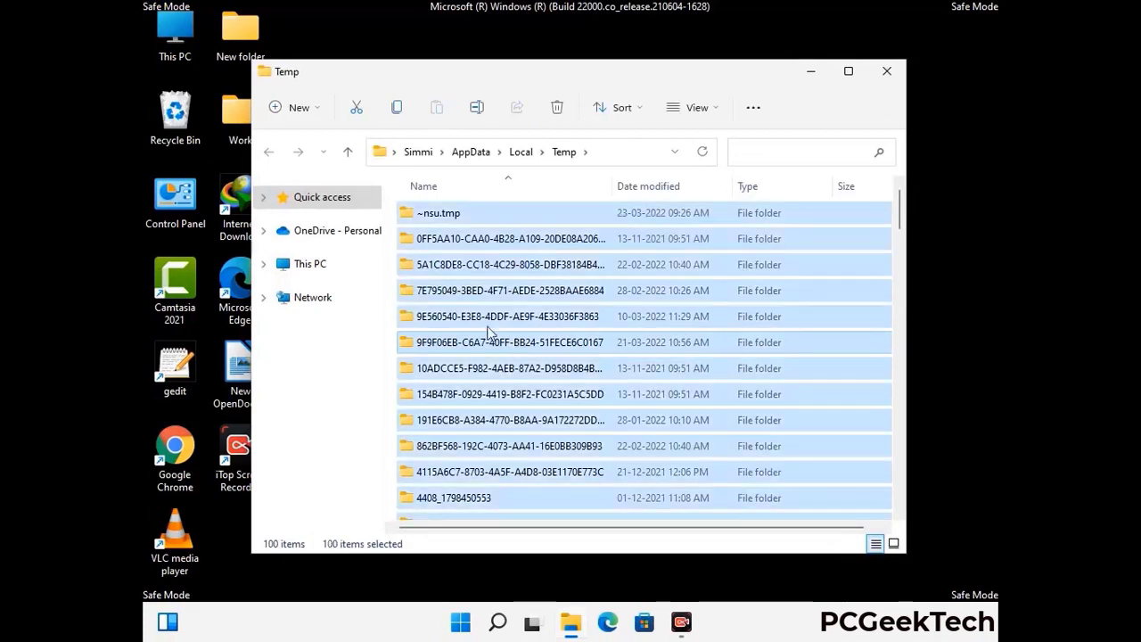
pyautogui.click(559, 108)
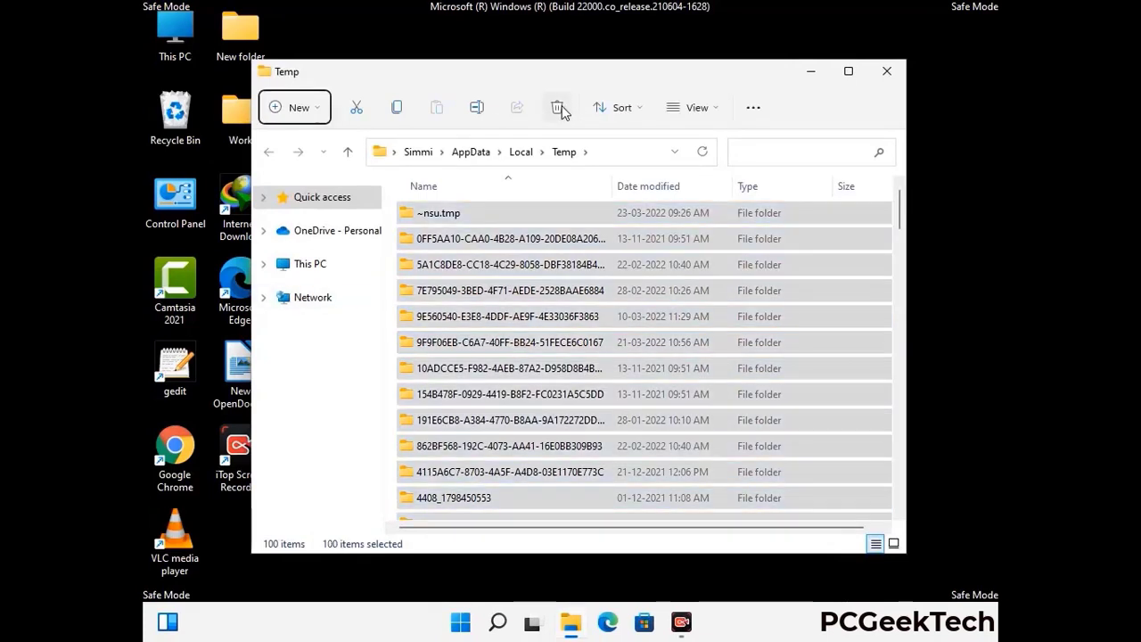
pyautogui.click(887, 71)
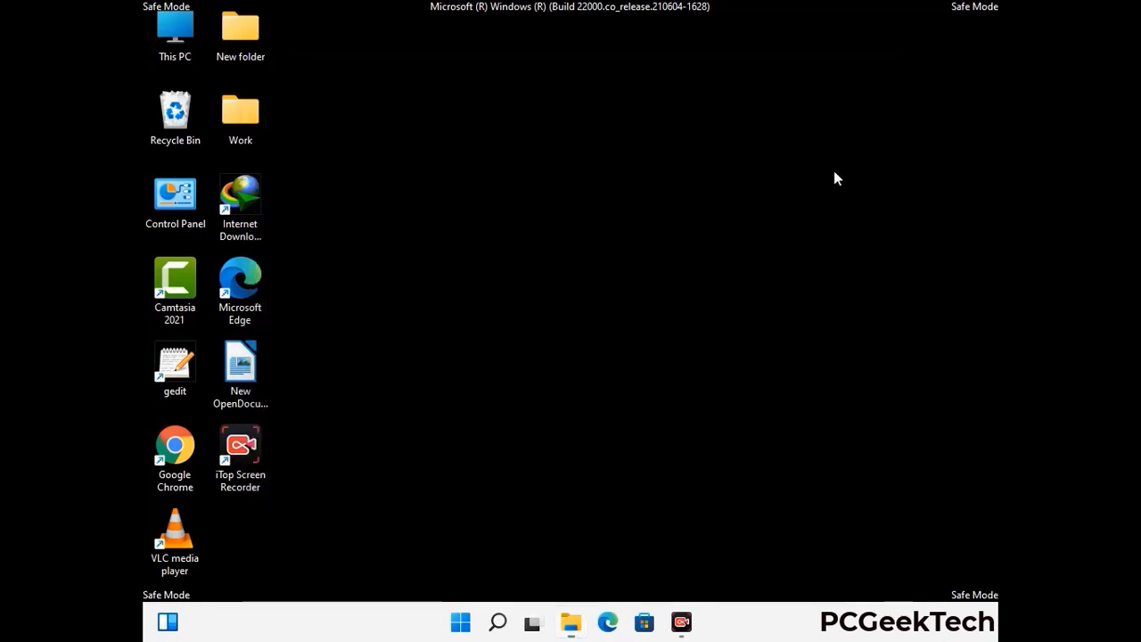
# Open C:\Windows\Temp with the temp command, delete its six items, and close it.
pyautogui.press('super+r')
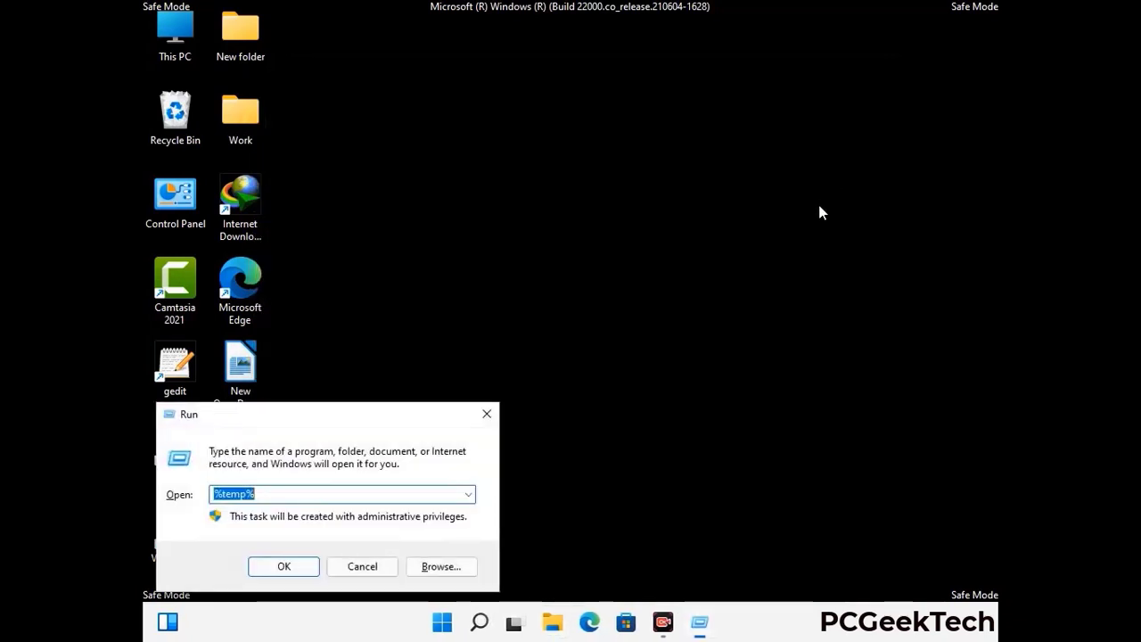
pyautogui.moveTo(388, 410); pyautogui.dragTo(650, 162)
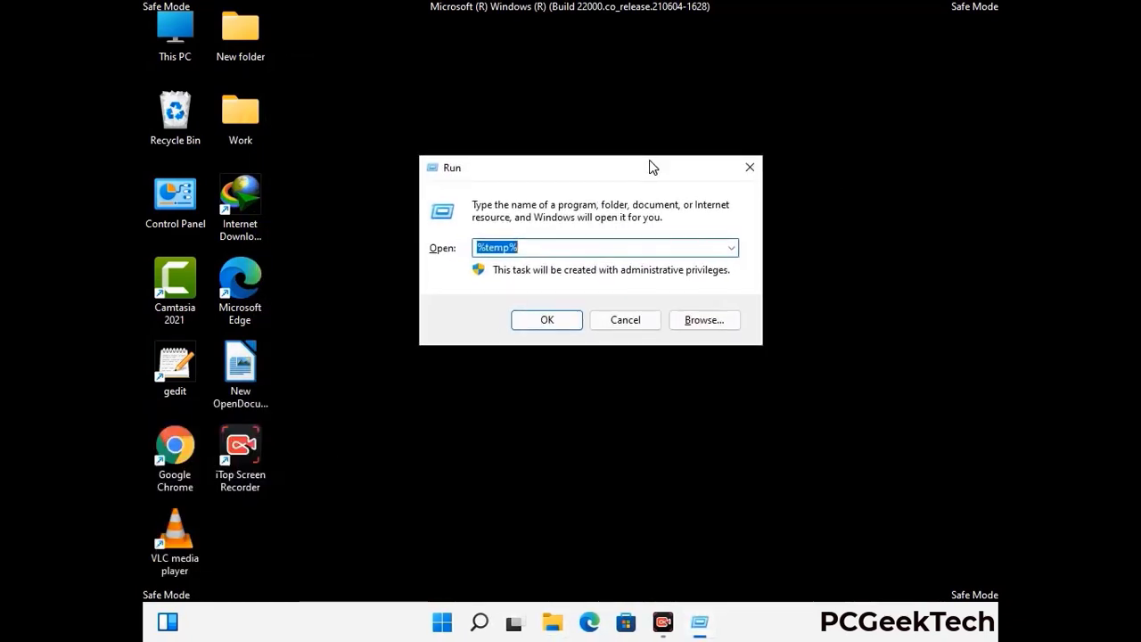
pyautogui.write('temp')
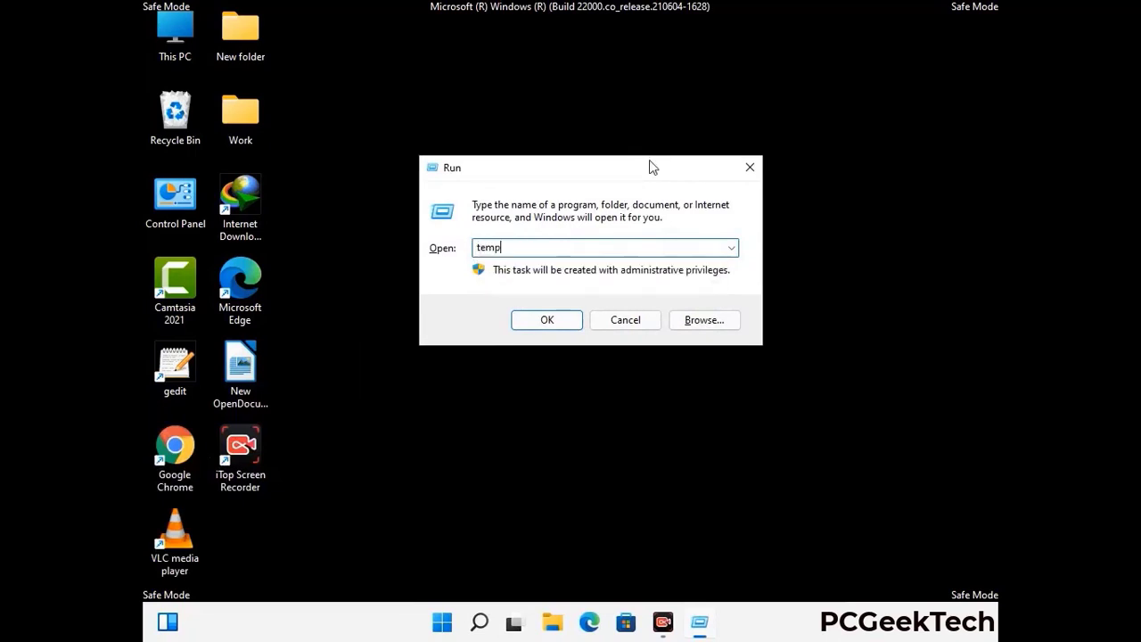
pyautogui.press('Return')
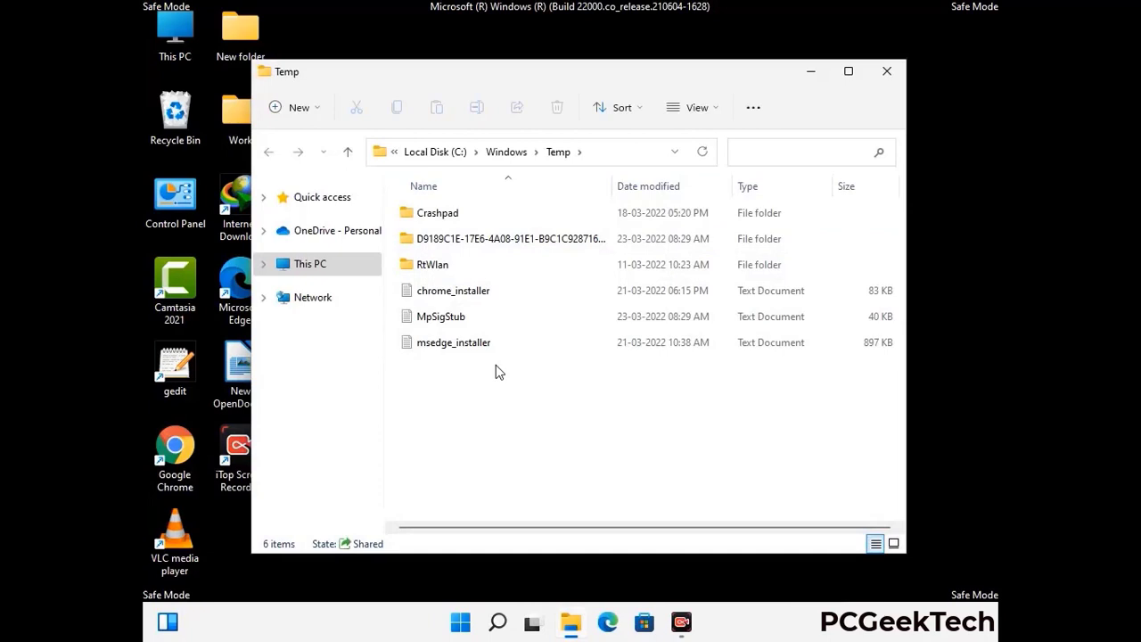
pyautogui.hotkey('ctrl', 'a')
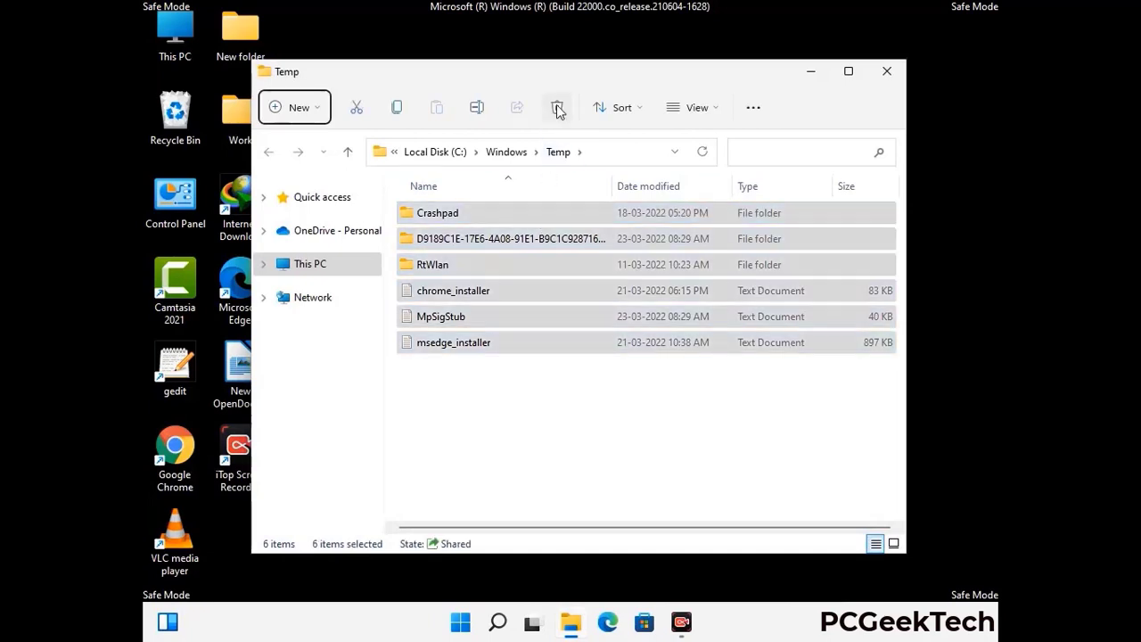
pyautogui.click(557, 107)
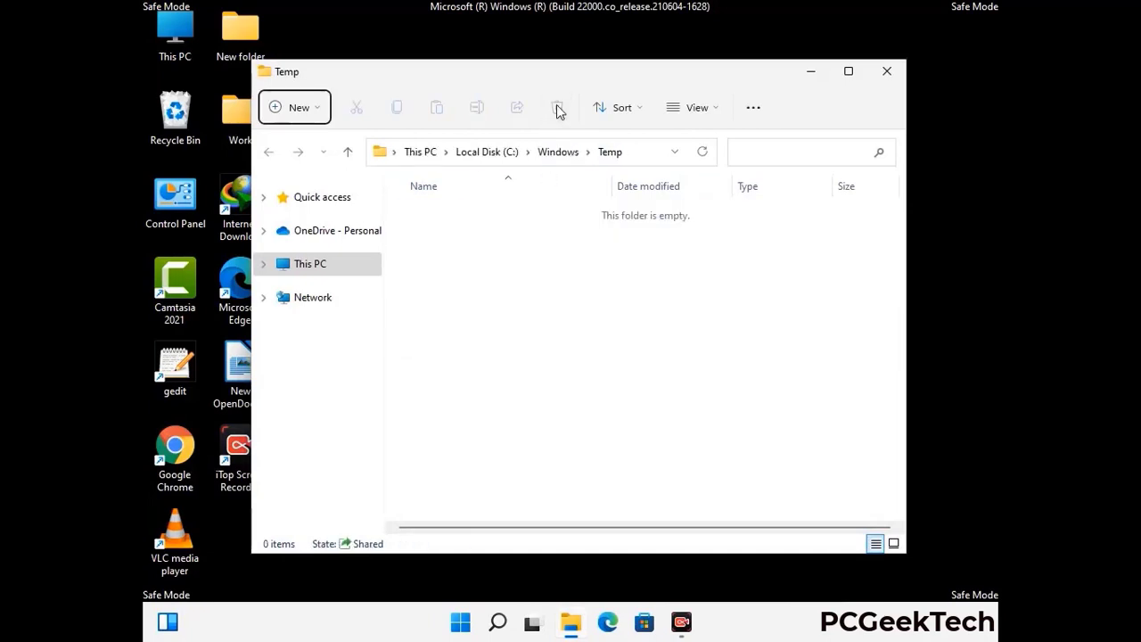
pyautogui.click(888, 71)
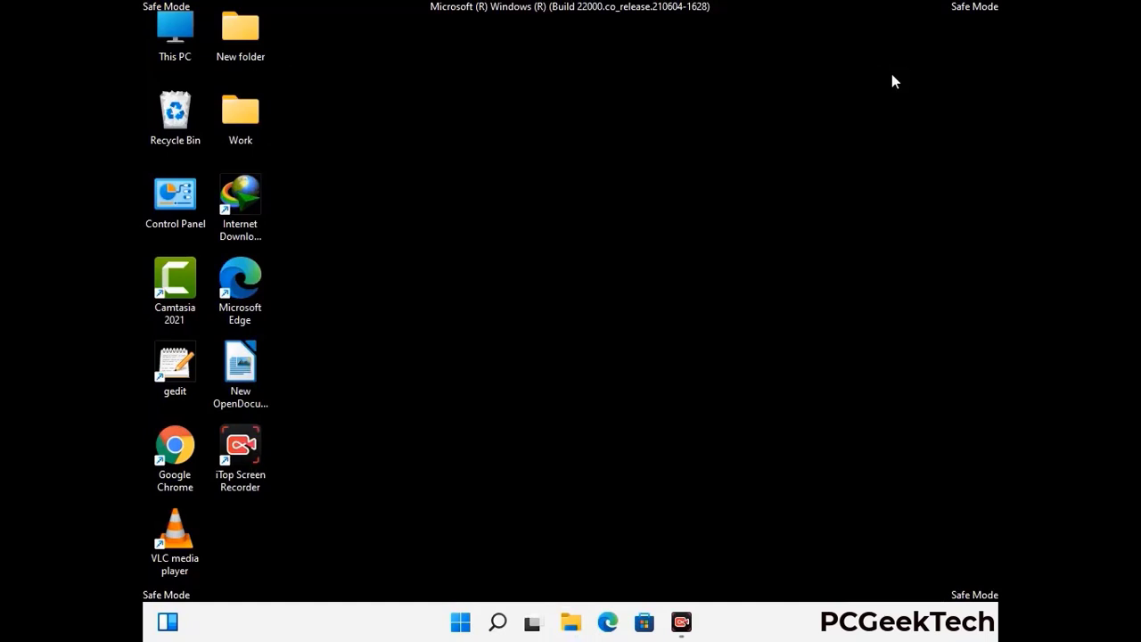
# Launch Registry Editor by running regedit from the Run box.
pyautogui.press('super+r')
pyautogui.moveTo(344, 415); pyautogui.dragTo(594, 144)
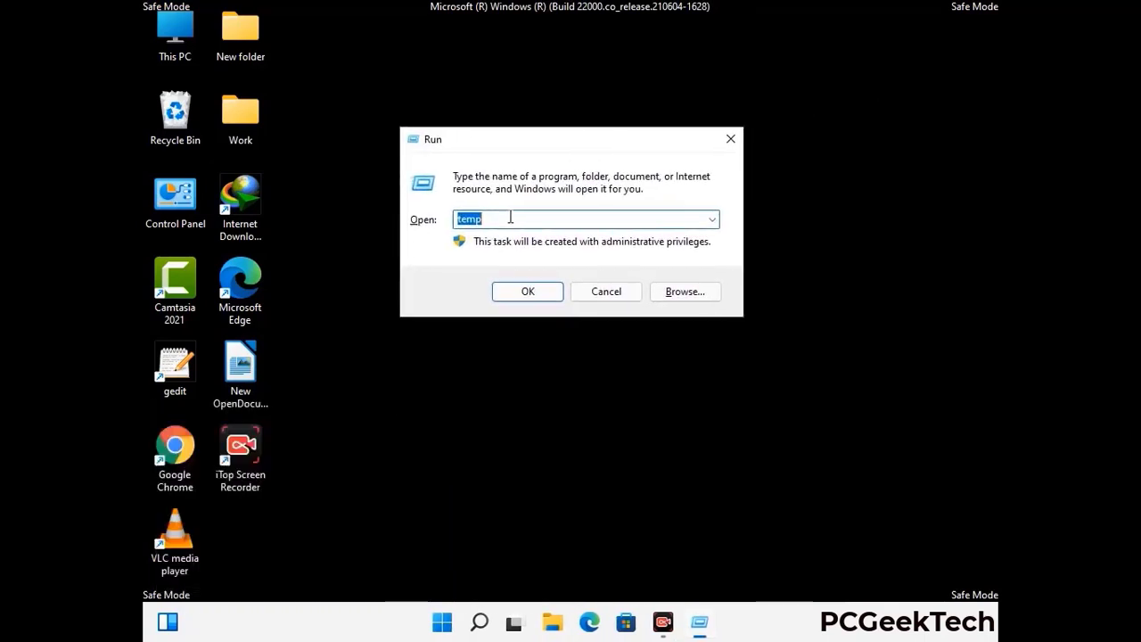
pyautogui.write('regedit')
pyautogui.press('Return')
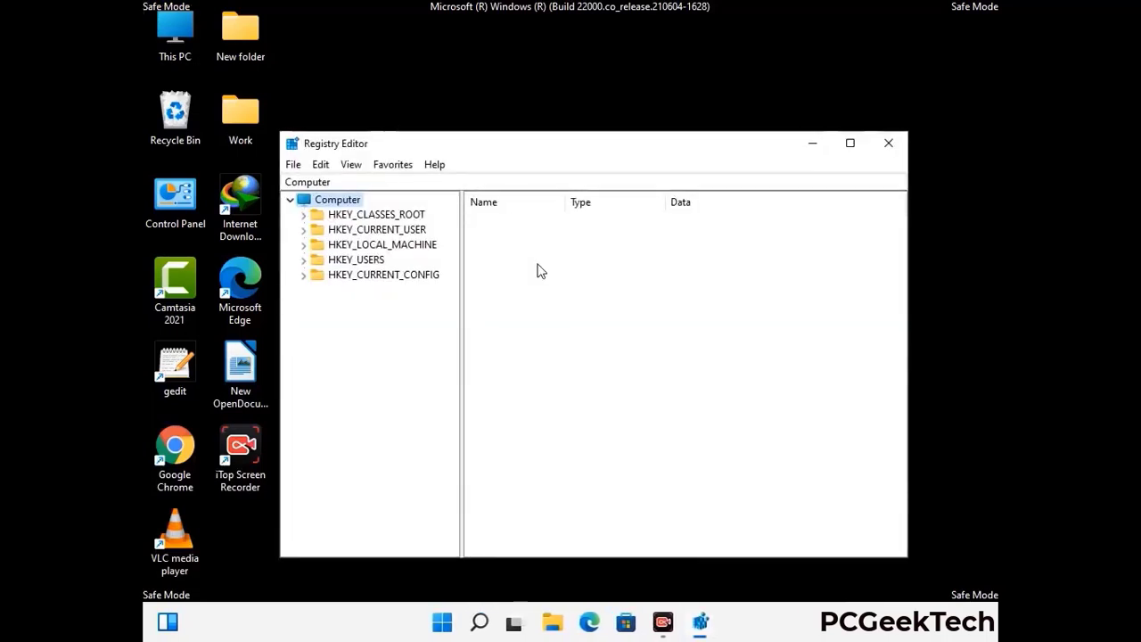
# Expand HKEY_CURRENT_USER > Software > Microsoft in the registry tree.
pyautogui.click(303, 229)
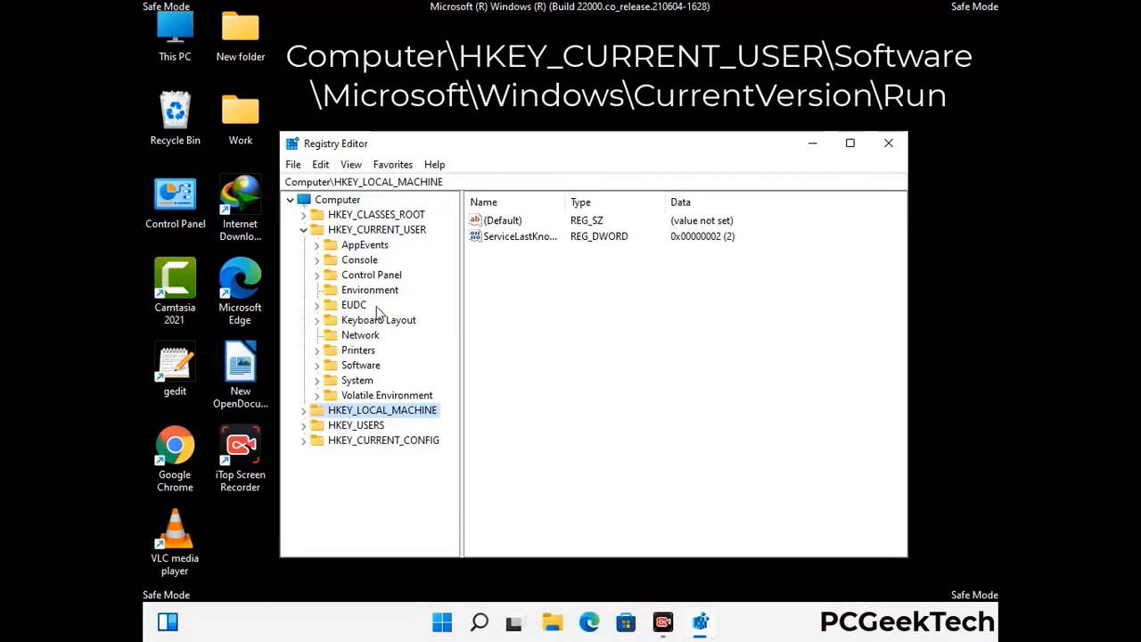
pyautogui.click(357, 367)
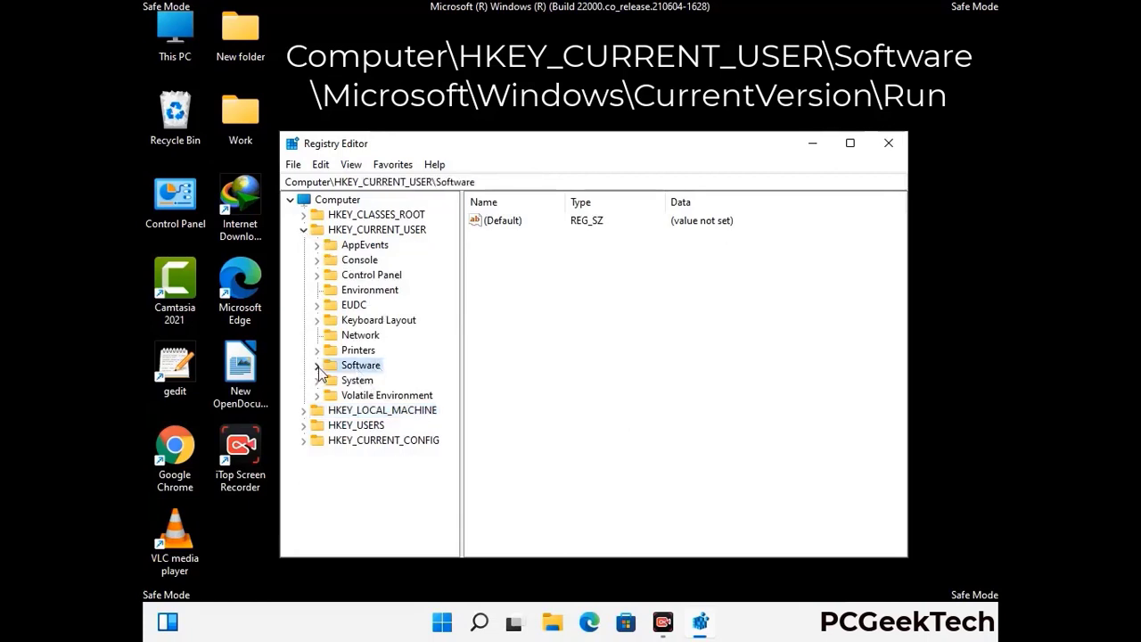
pyautogui.click(315, 366)
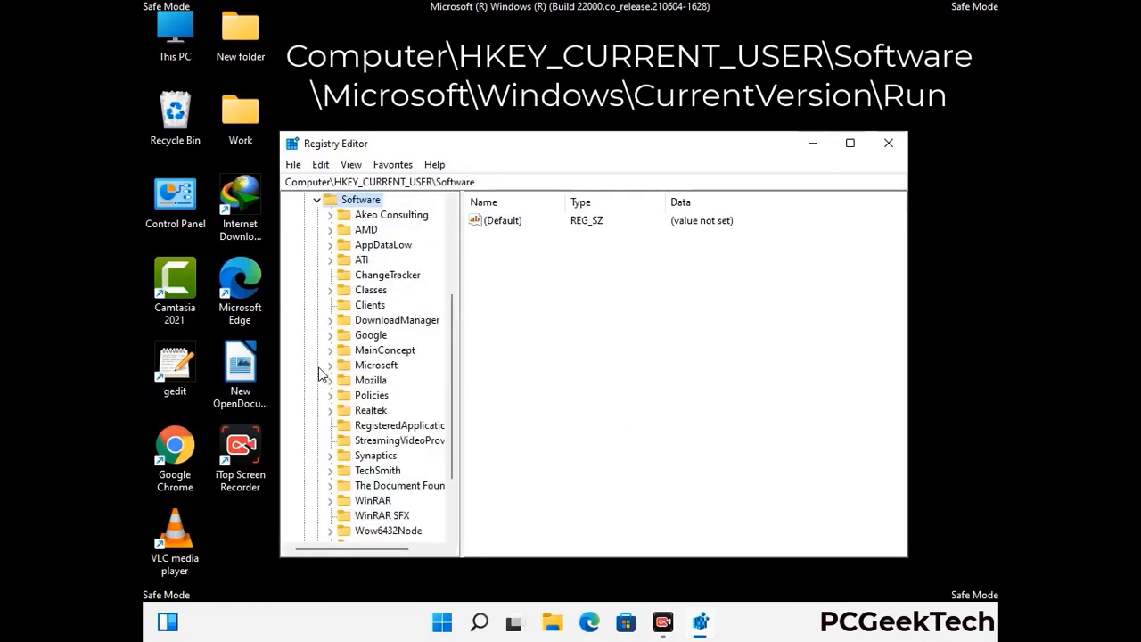
pyautogui.doubleClick(374, 366)
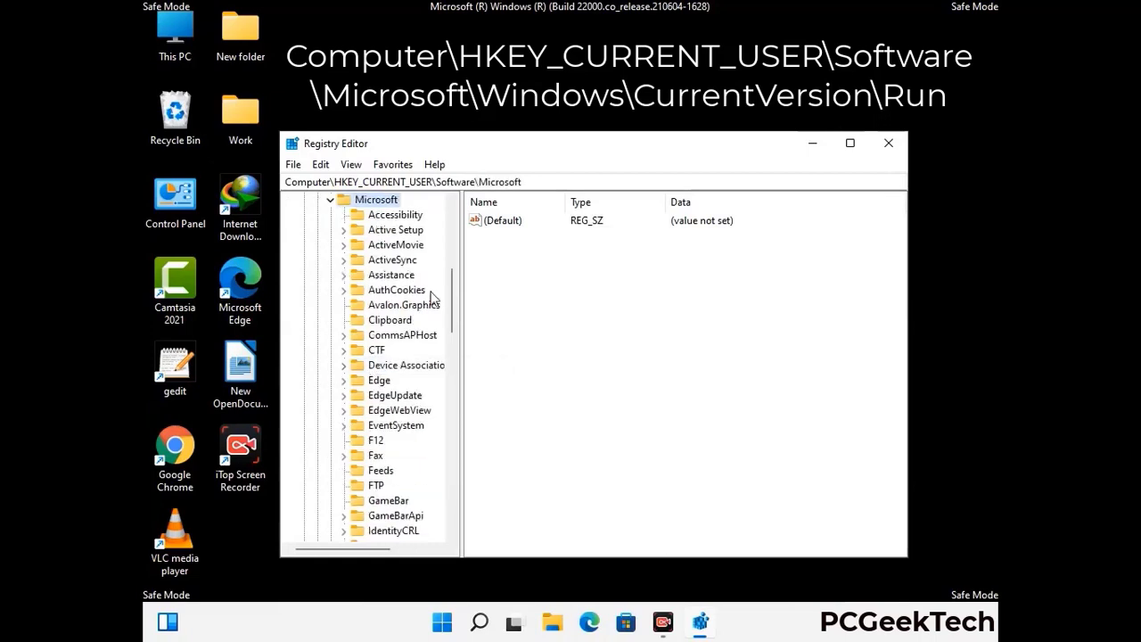
pyautogui.scroll(-2, 413, 390)
pyautogui.scroll(-2, 413, 389)
pyautogui.scroll(-1, 413, 389)
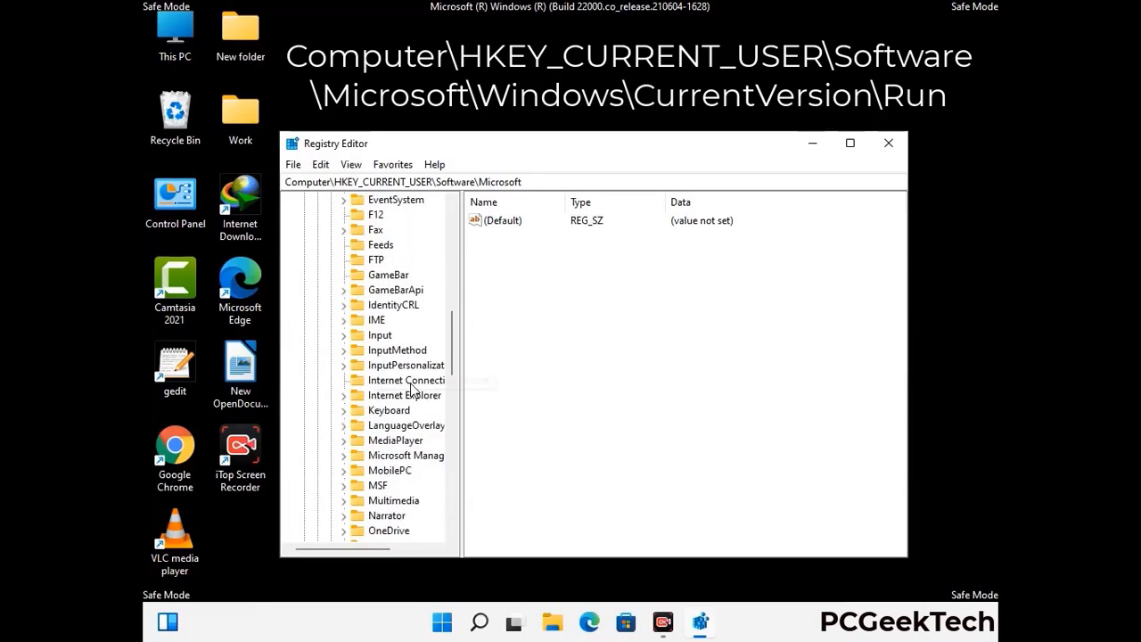
pyautogui.scroll(-2, 413, 390)
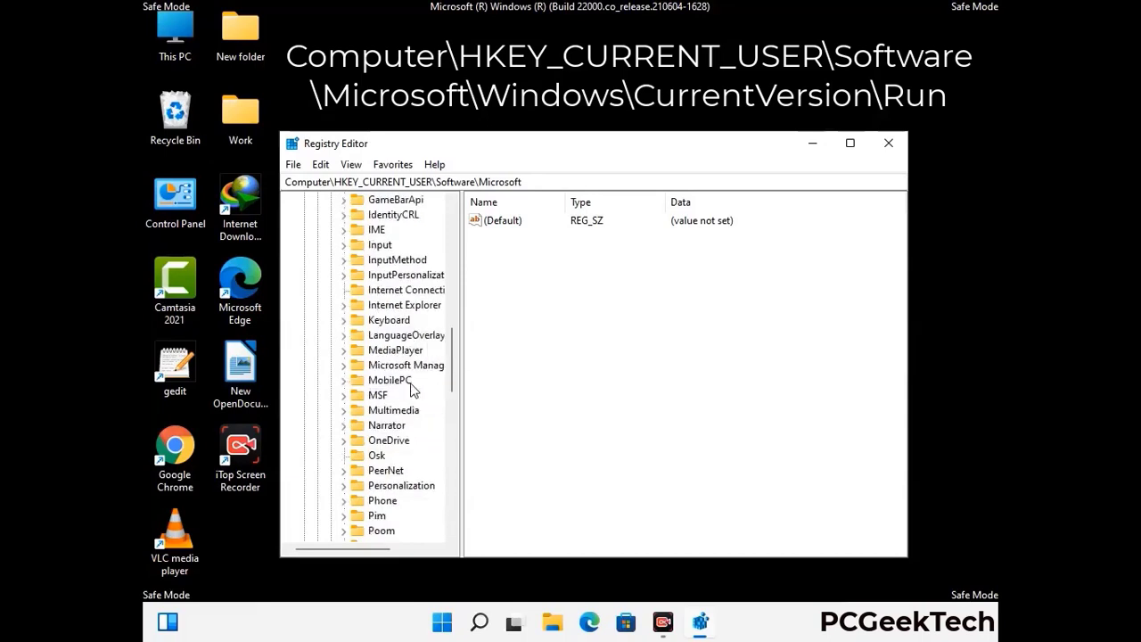
pyautogui.scroll(-7, 413, 390)
pyautogui.scroll(-3, 413, 390)
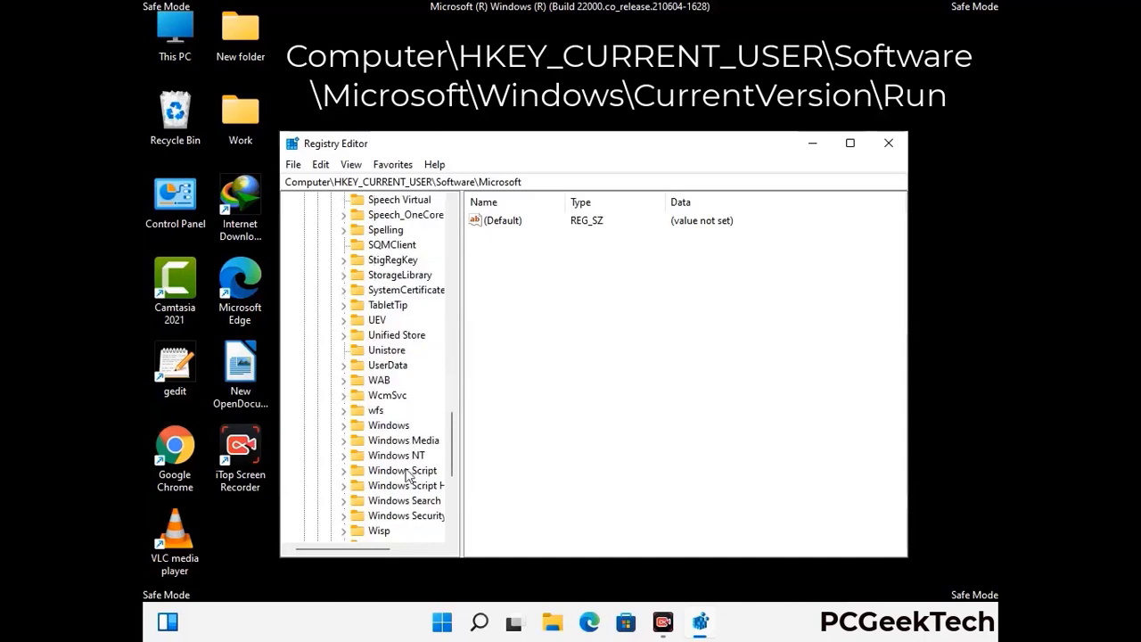
# Drill into Windows > CurrentVersion and select the Run key to list startup entries.
pyautogui.doubleClick(401, 427)
pyautogui.scroll(-1, 414, 417)
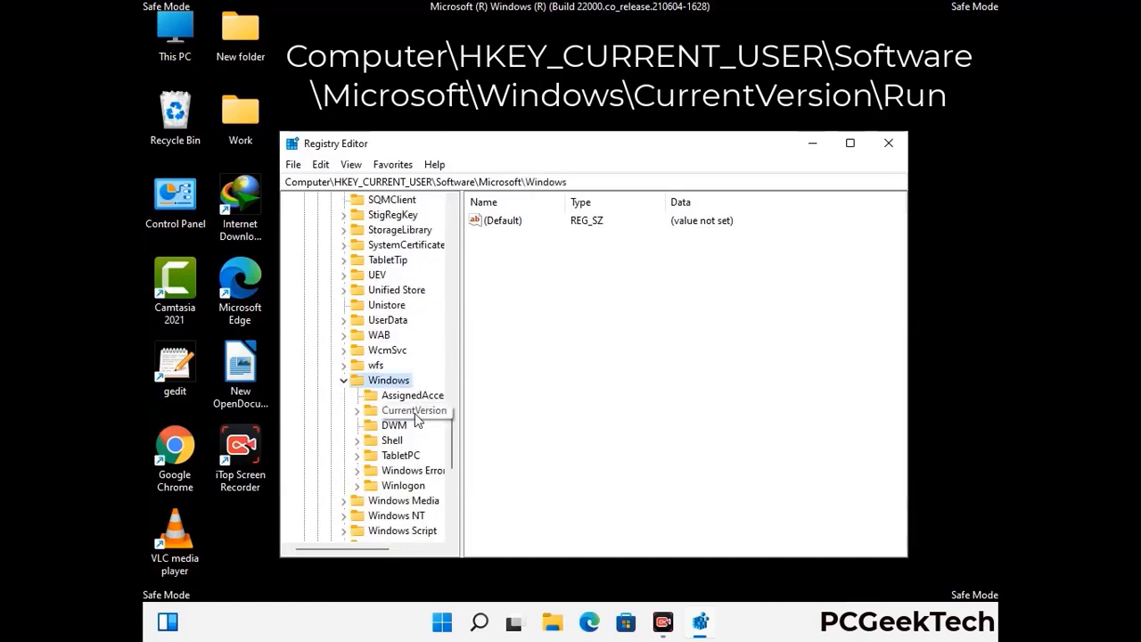
pyautogui.doubleClick(415, 412)
pyautogui.scroll(-5, 410, 392)
pyautogui.scroll(-4, 408, 388)
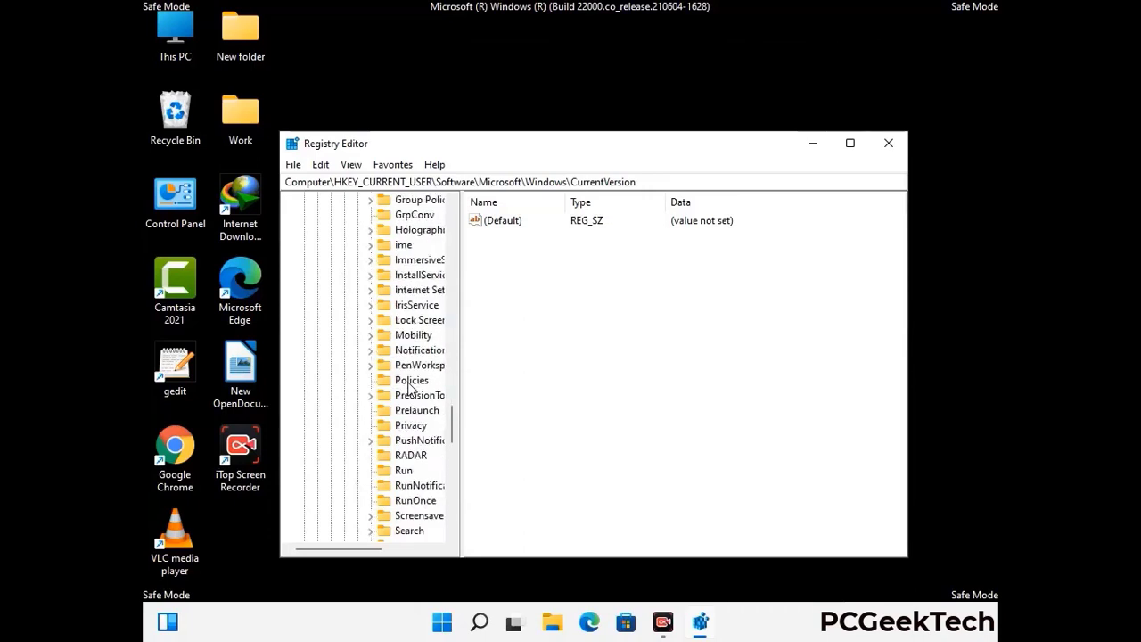
pyautogui.scroll(-1, 410, 388)
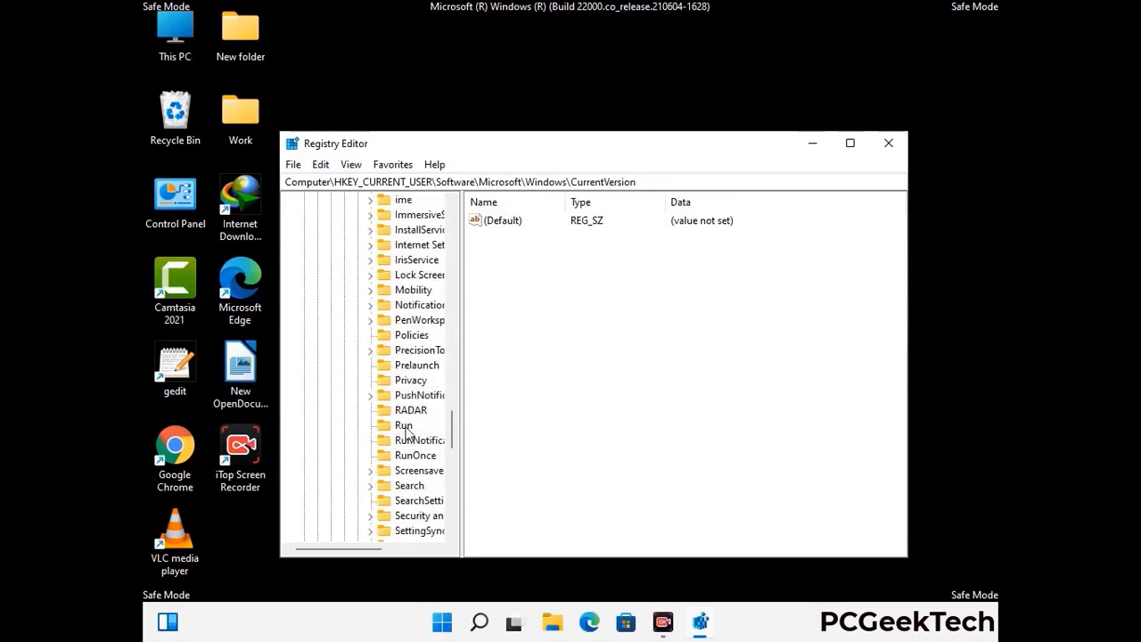
pyautogui.click(404, 426)
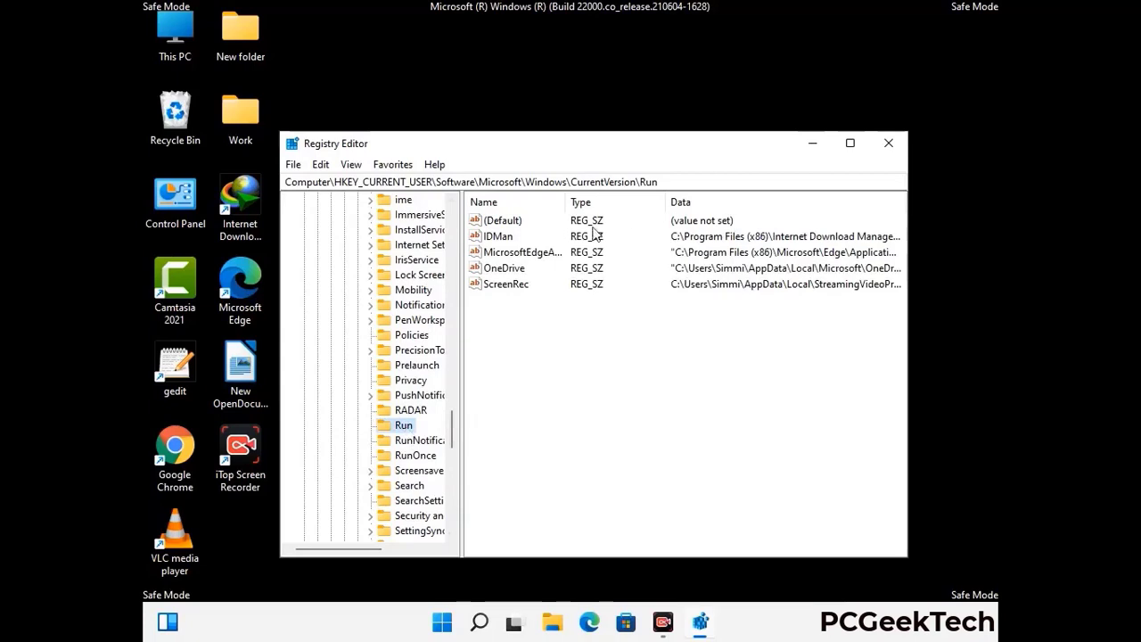
# Delete the ScreenRec value from the Run key and confirm the deletion.
pyautogui.click(504, 284)
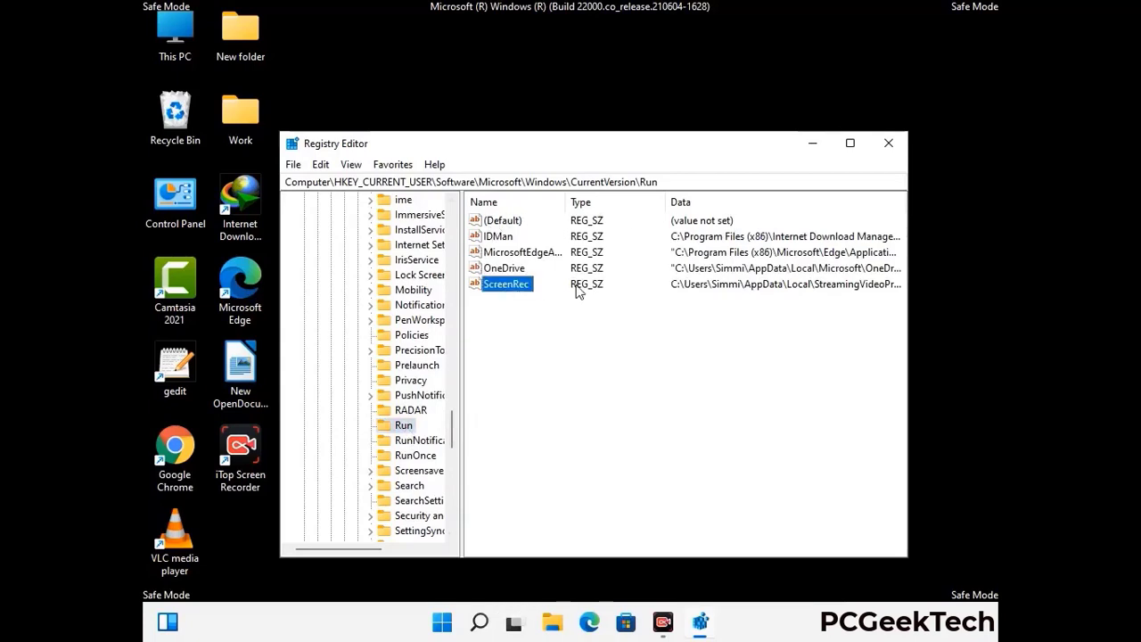
pyautogui.click(516, 290)
pyautogui.rightClick(515, 287)
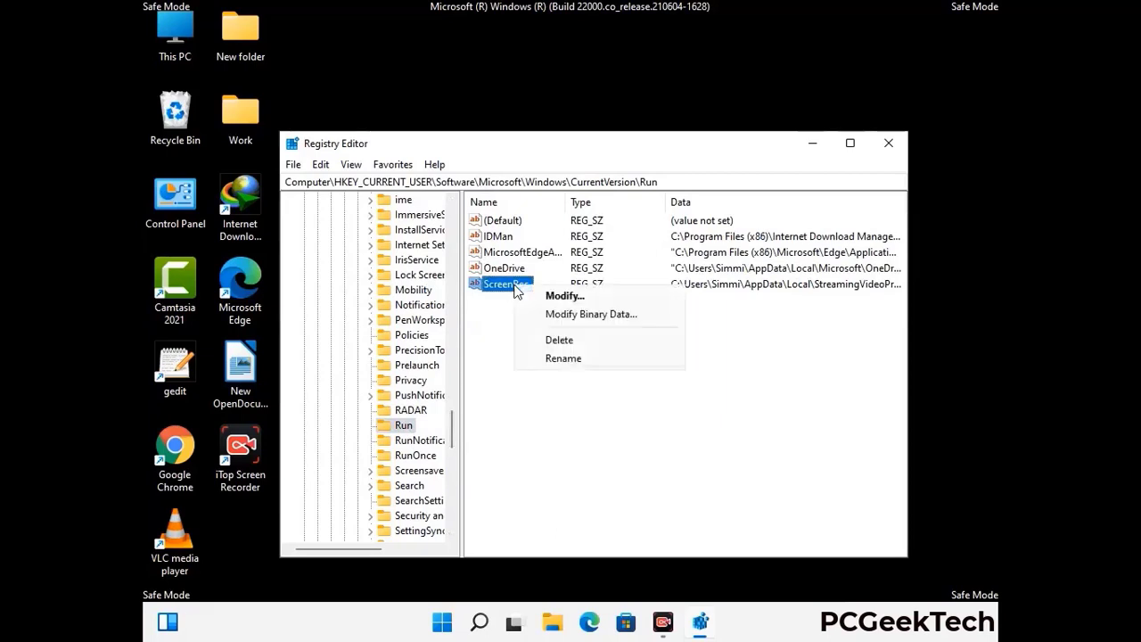
pyautogui.click(547, 337)
pyautogui.click(697, 311)
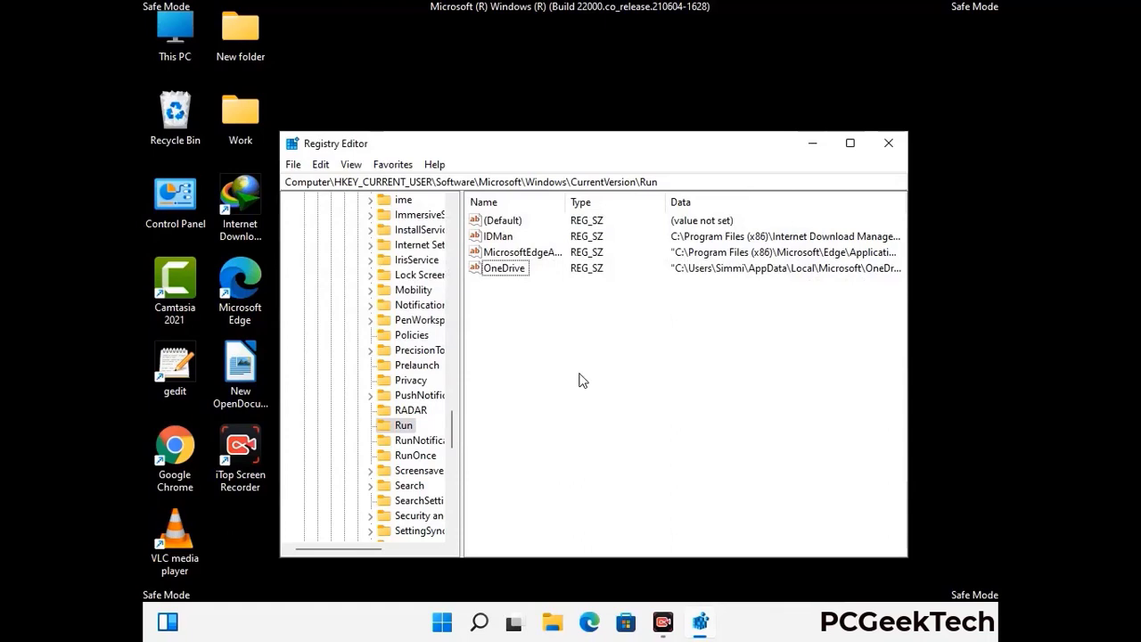
# Search the registry for 'Virus Nam', cancel the search, and close Registry Editor.
pyautogui.hotkey('ctrl', 'f')
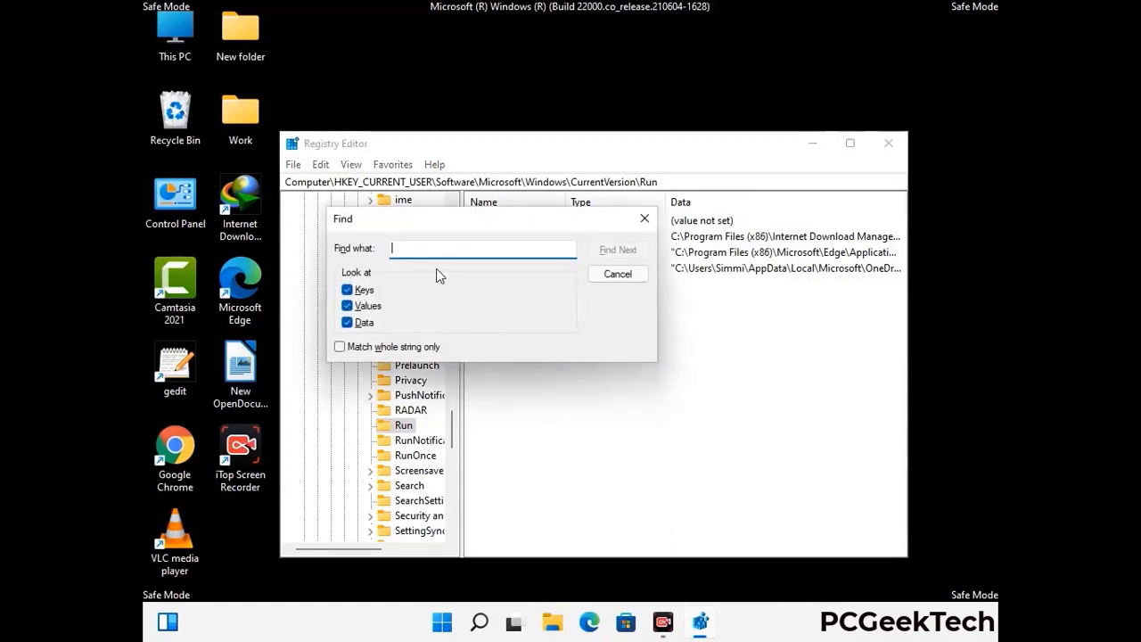
pyautogui.write('Virus Name')
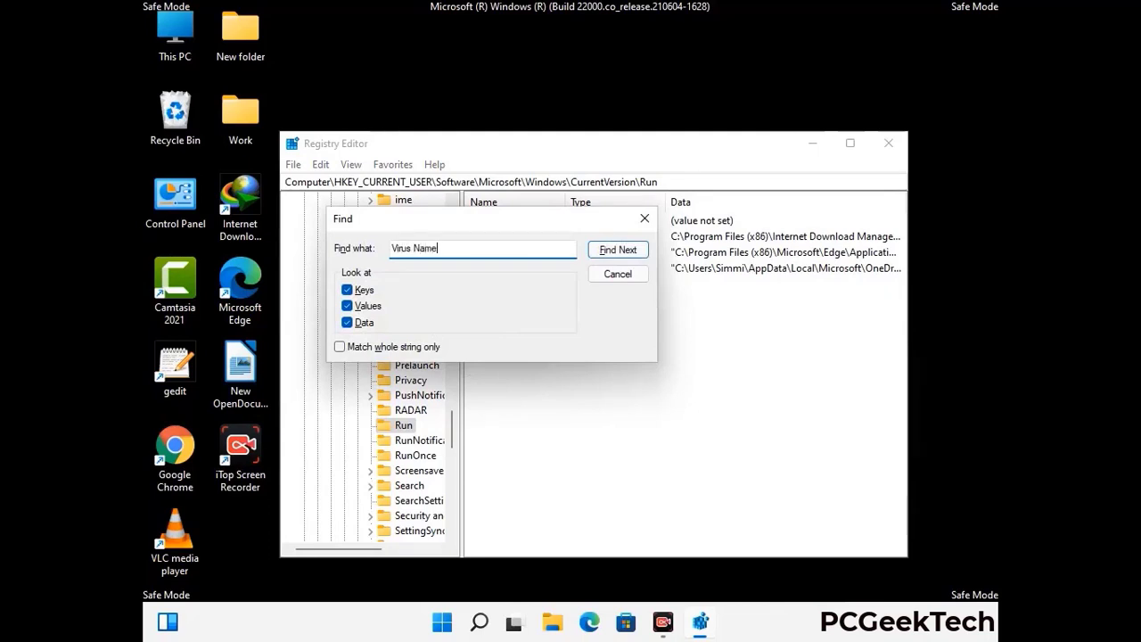
pyautogui.click(604, 255)
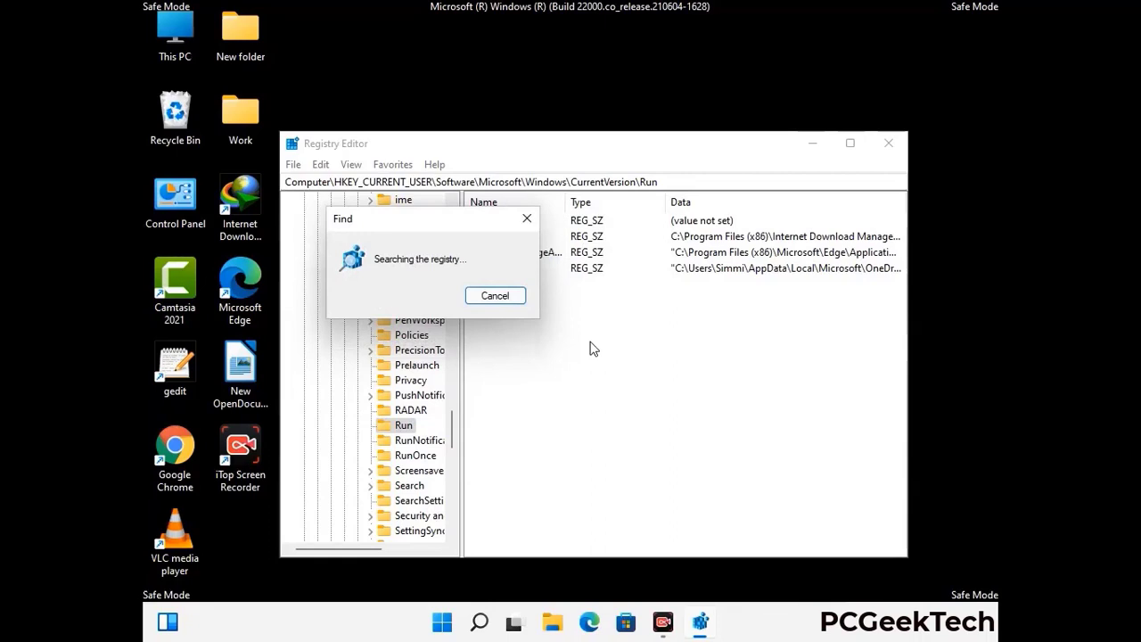
pyautogui.click(534, 221)
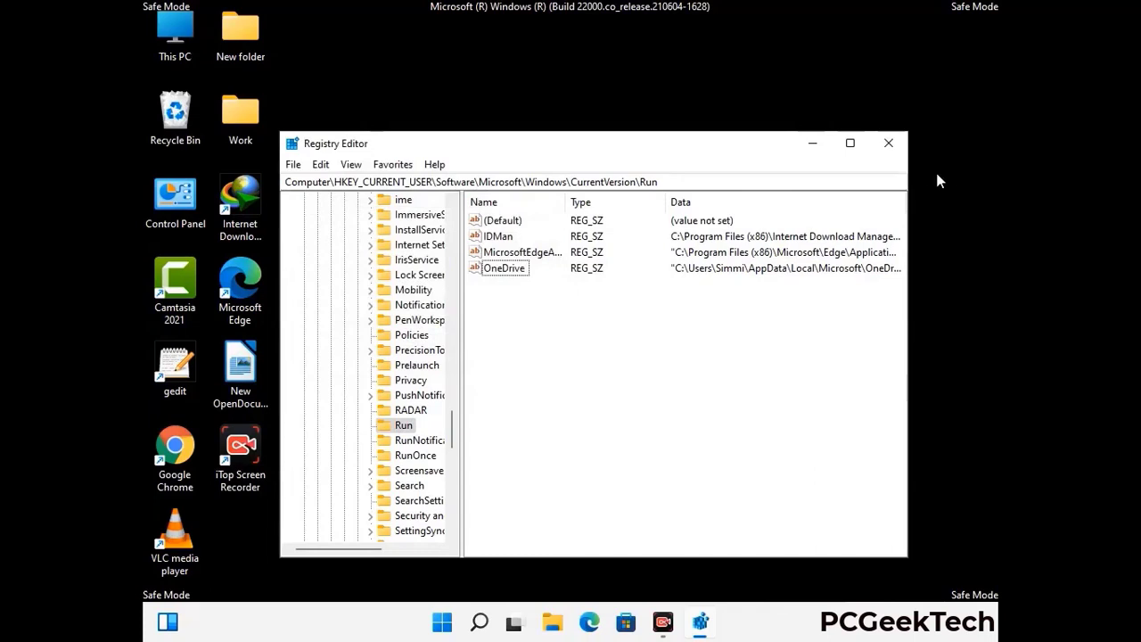
pyautogui.click(891, 156)
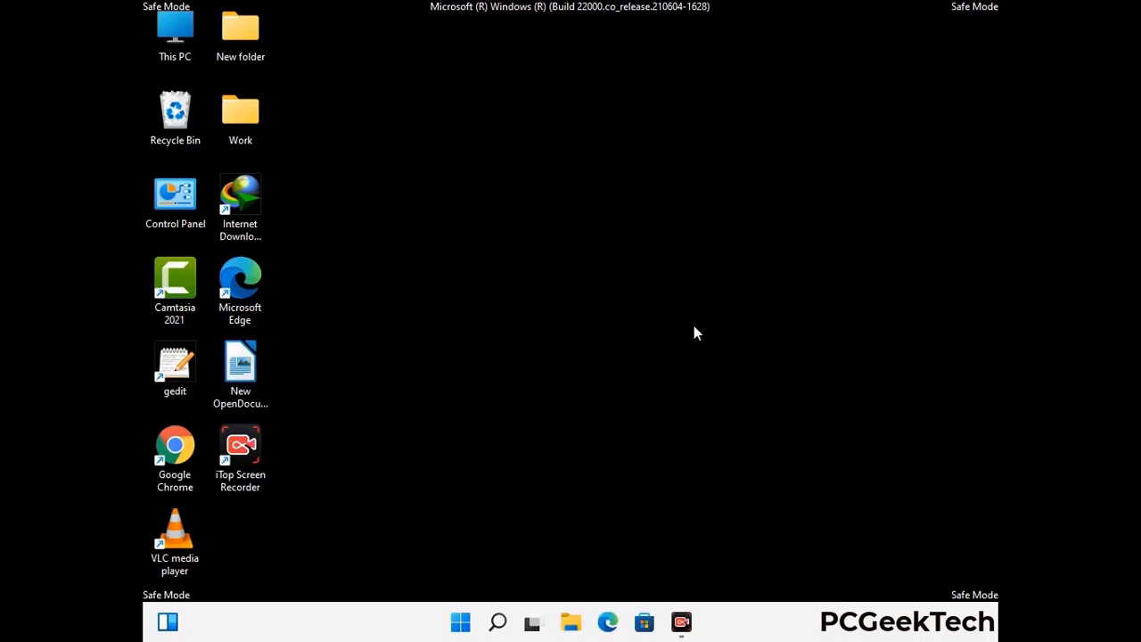
# Run msconfig and uncheck Safe boot on the Boot tab of System Configuration.
pyautogui.press('super+r')
pyautogui.moveTo(331, 413); pyautogui.dragTo(583, 176)
pyautogui.write('ms')
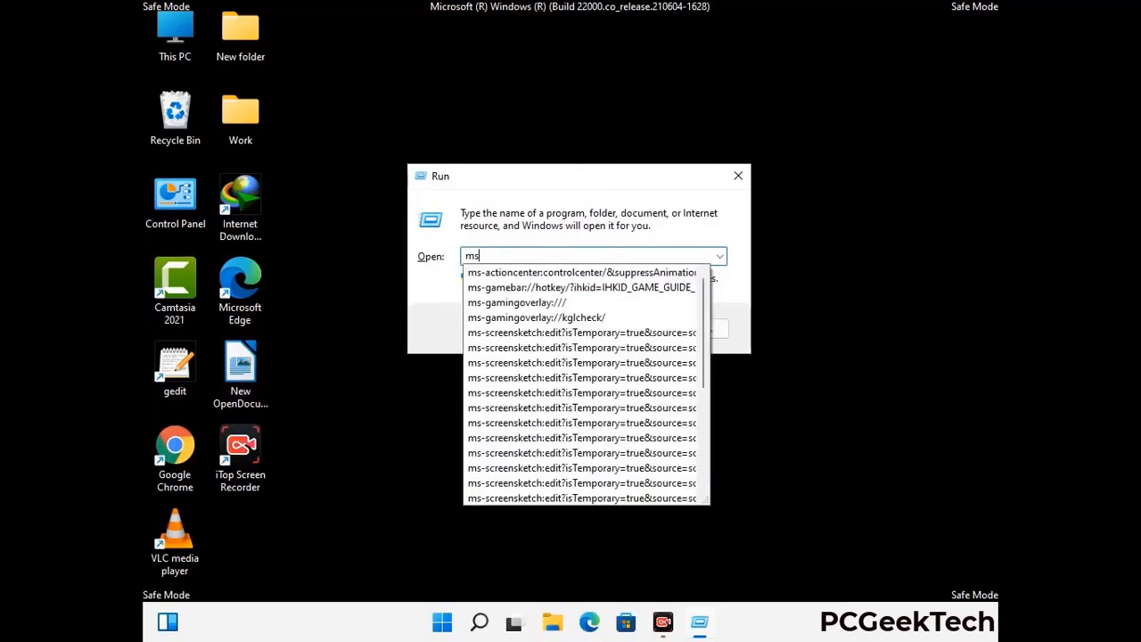
pyautogui.write('config')
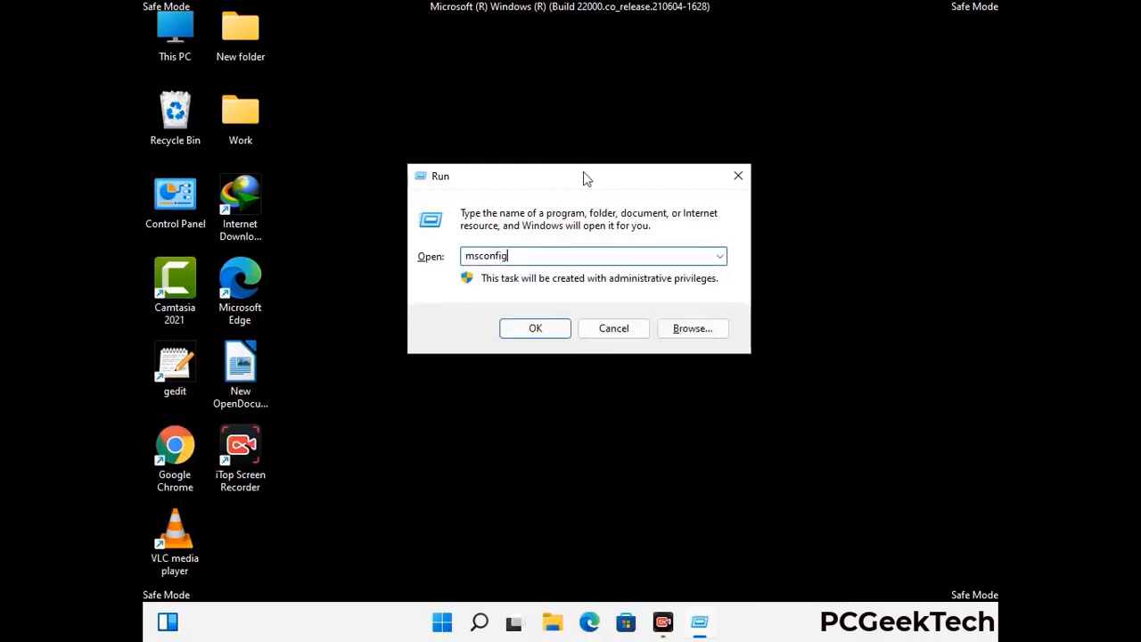
pyautogui.click(529, 329)
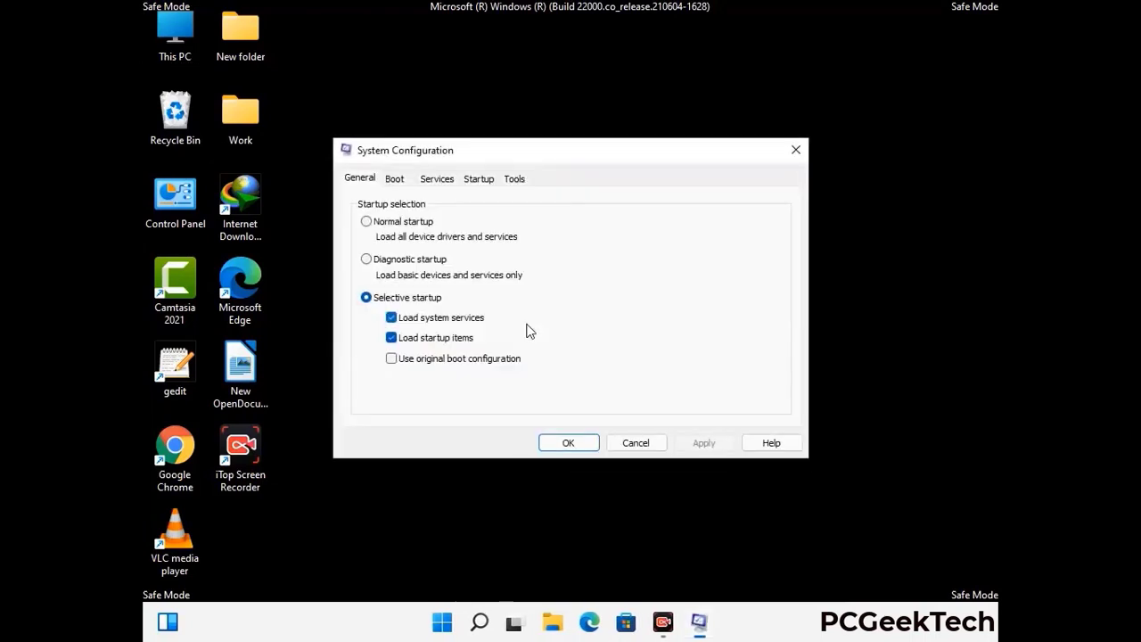
pyautogui.click(394, 179)
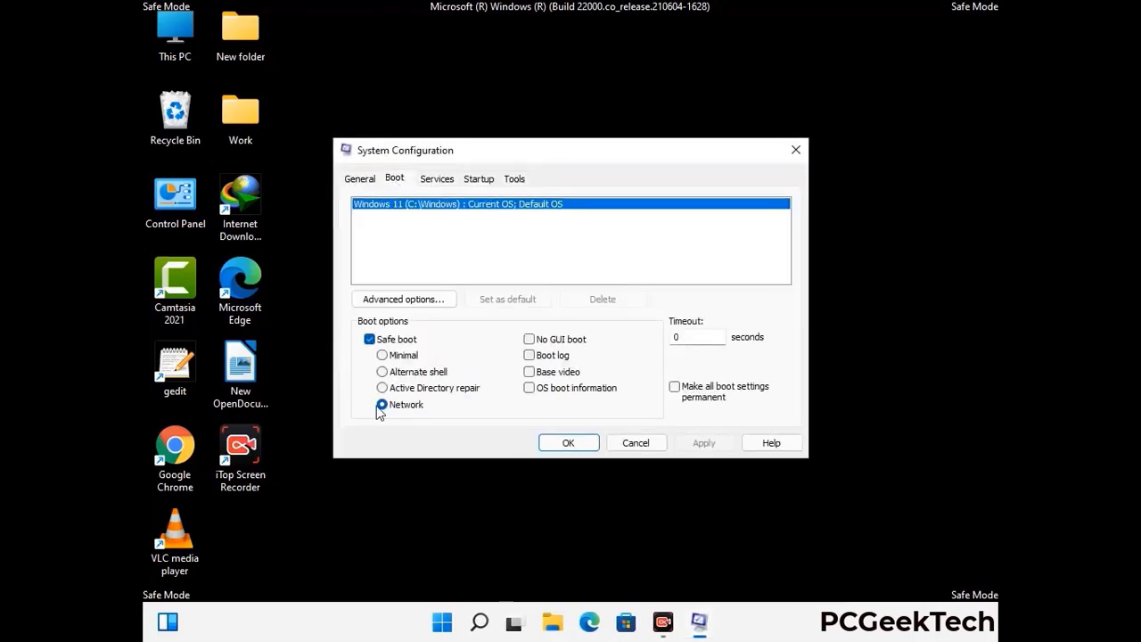
pyautogui.click(369, 340)
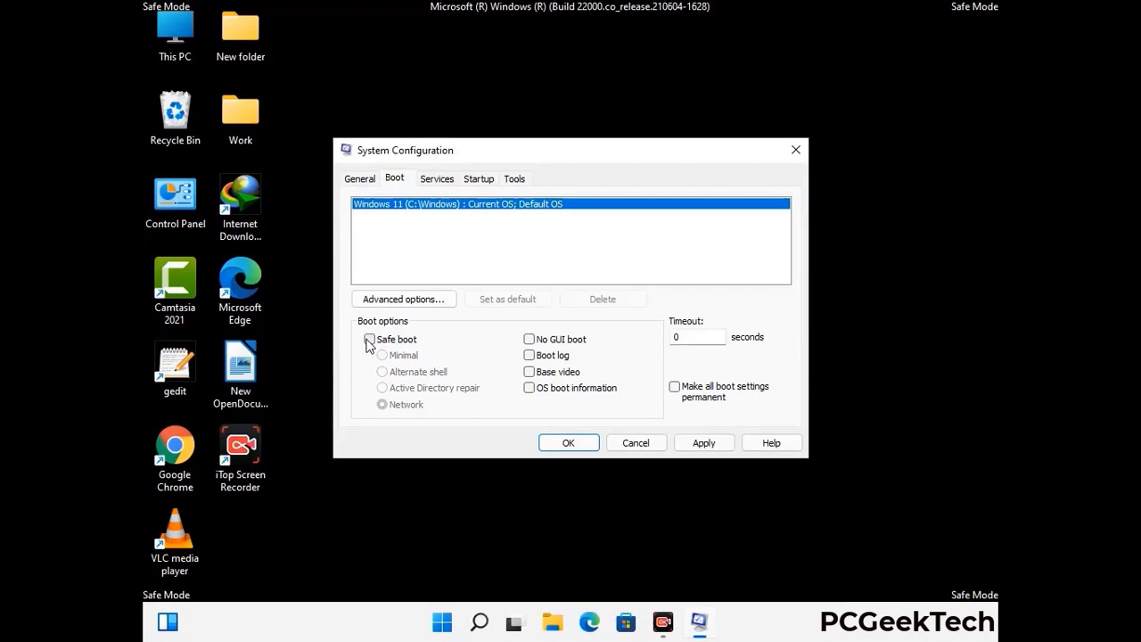